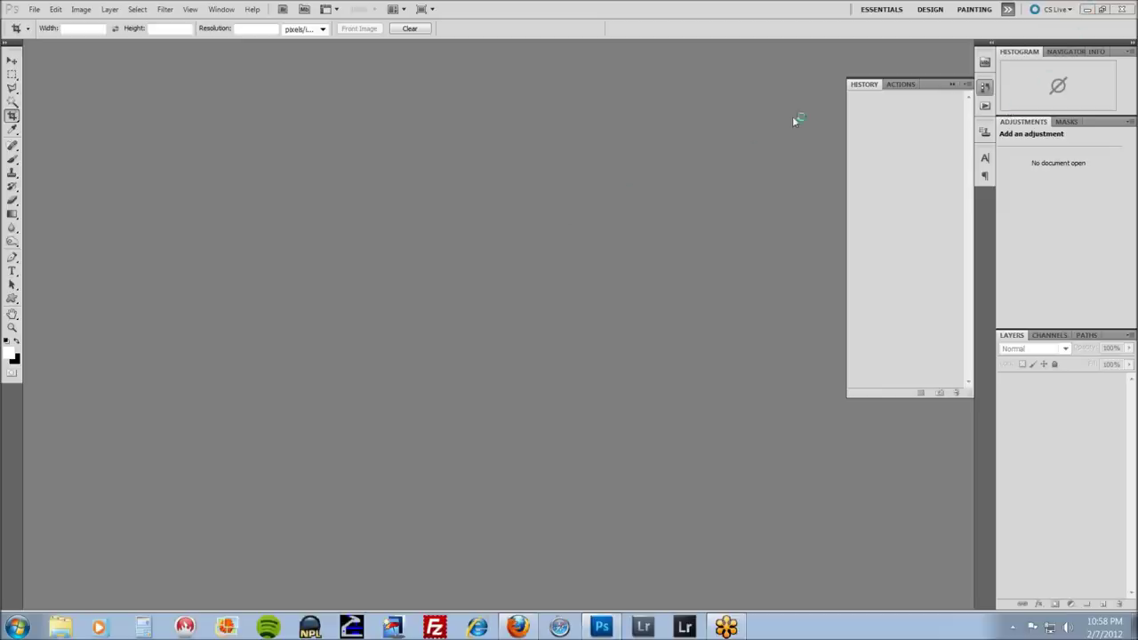
# Collapse the floating History/Actions panel back to its dock icon
pyautogui.click(952, 84)
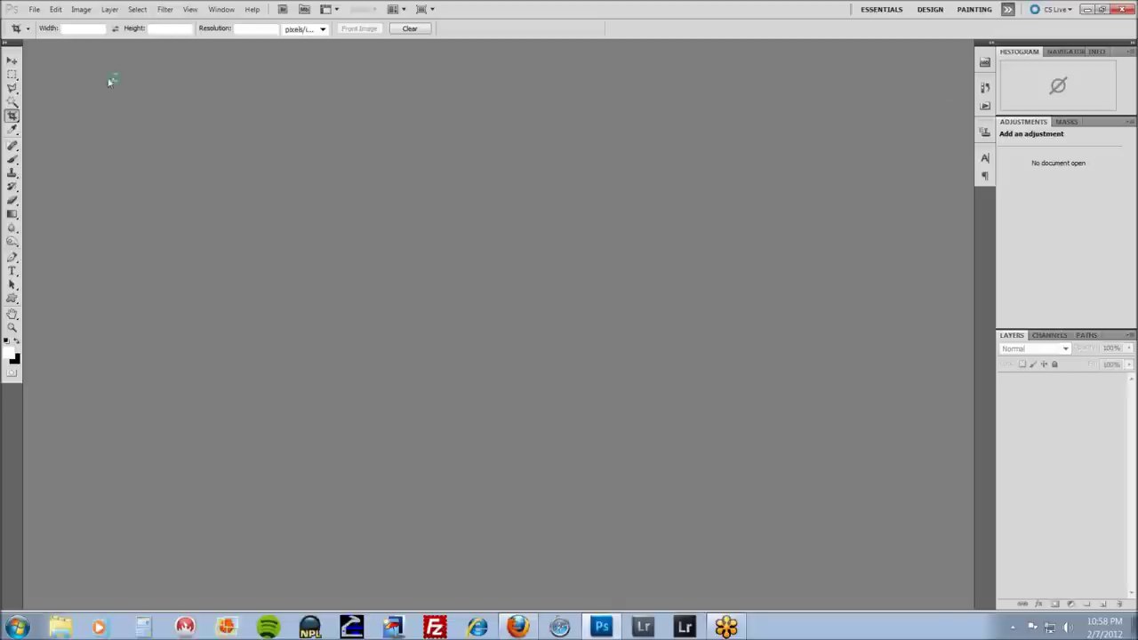
# Open the raw photo _DSF0109 from Removable Disk (F:) > DCIM > 161_FUJI
pyautogui.click(34, 8)
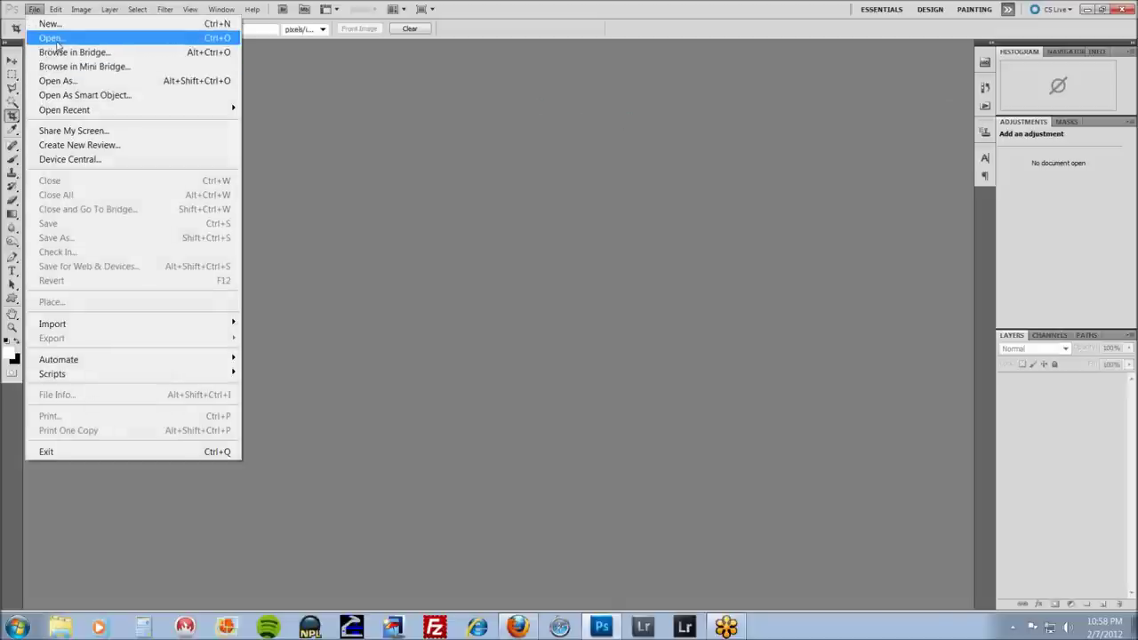
pyautogui.click(52, 42)
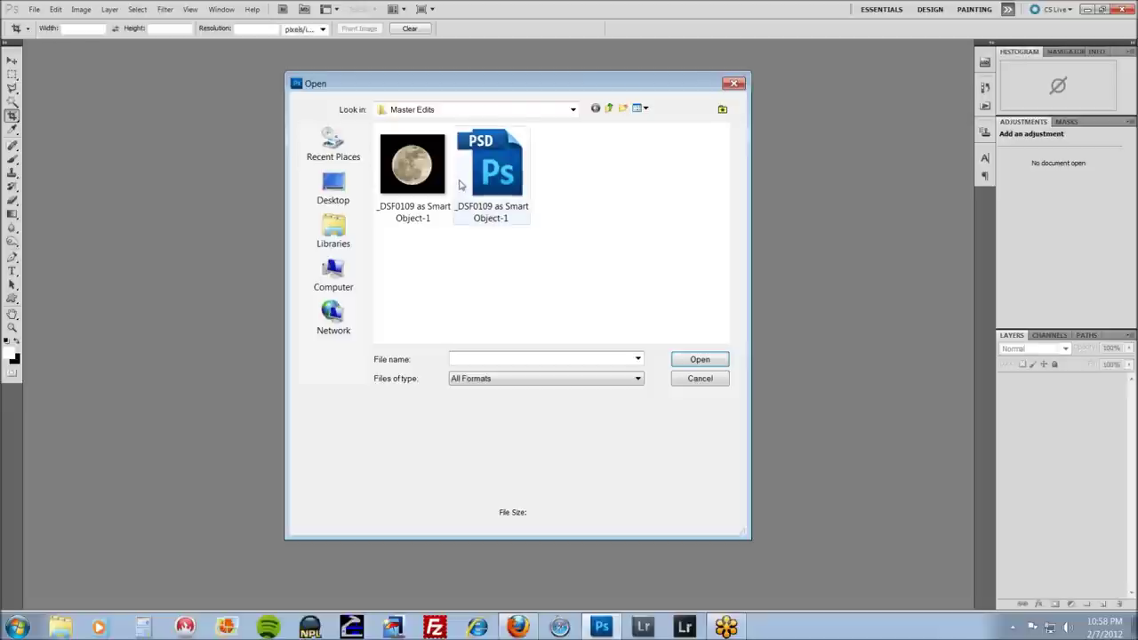
pyautogui.click(332, 275)
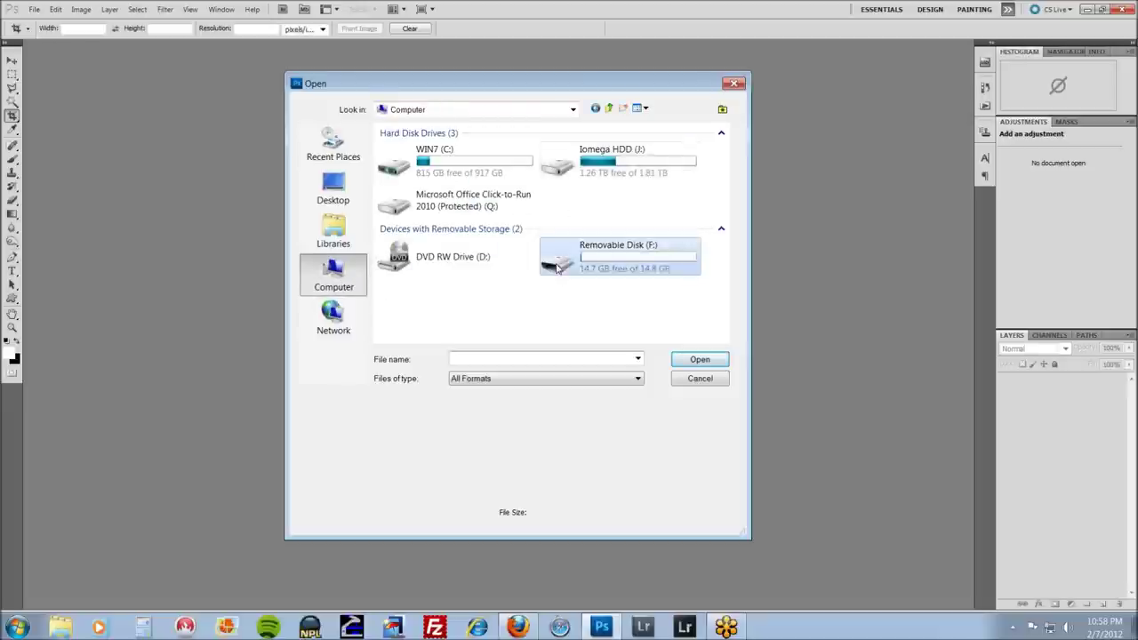
pyautogui.doubleClick(558, 265)
pyautogui.doubleClick(395, 148)
pyautogui.doubleClick(405, 147)
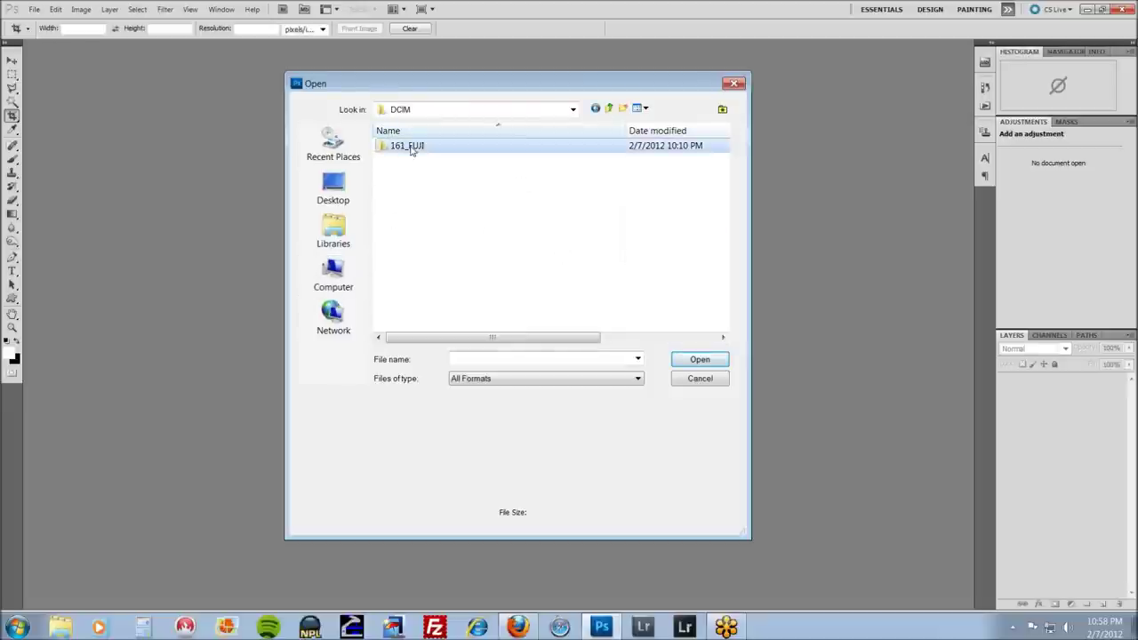
pyautogui.doubleClick(410, 274)
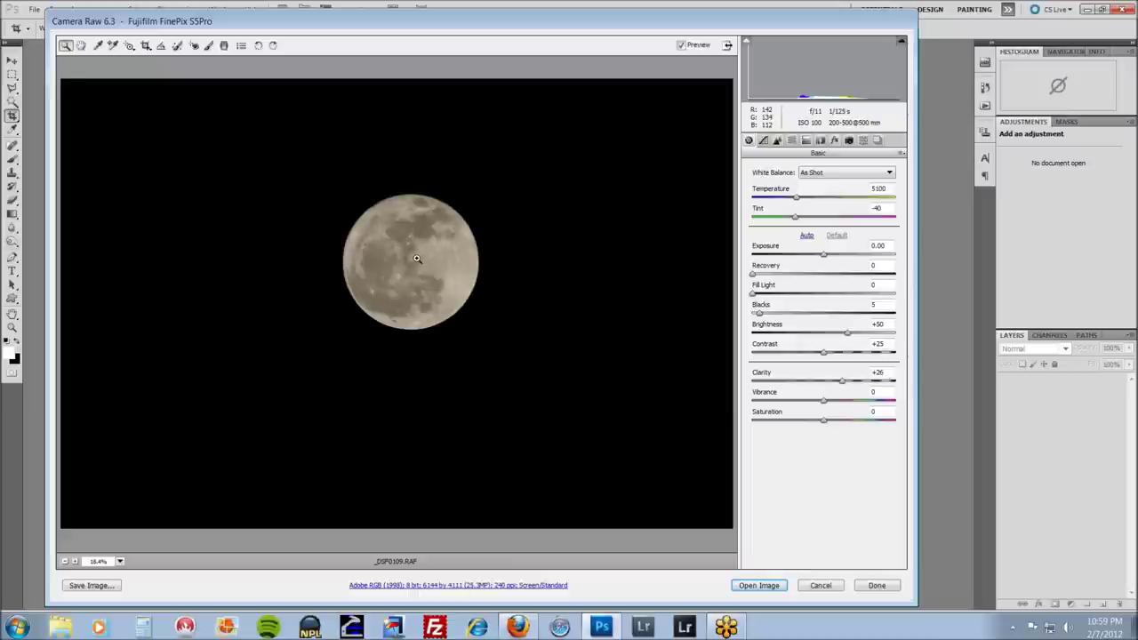
# Zoom the Camera Raw preview in on the moon to 50%
pyautogui.click(414, 260)
pyautogui.click(389, 324)
pyautogui.click(395, 308)
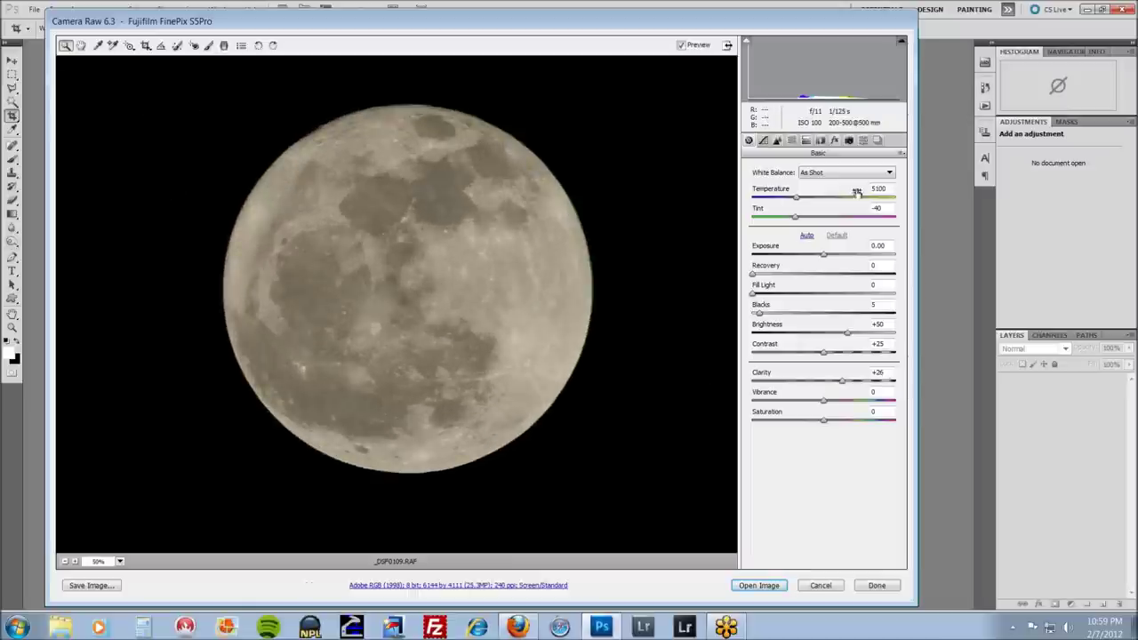
# In the Detail tab, preview the sharpening mask and raise Masking to isolate the moon's edges
pyautogui.click(777, 141)
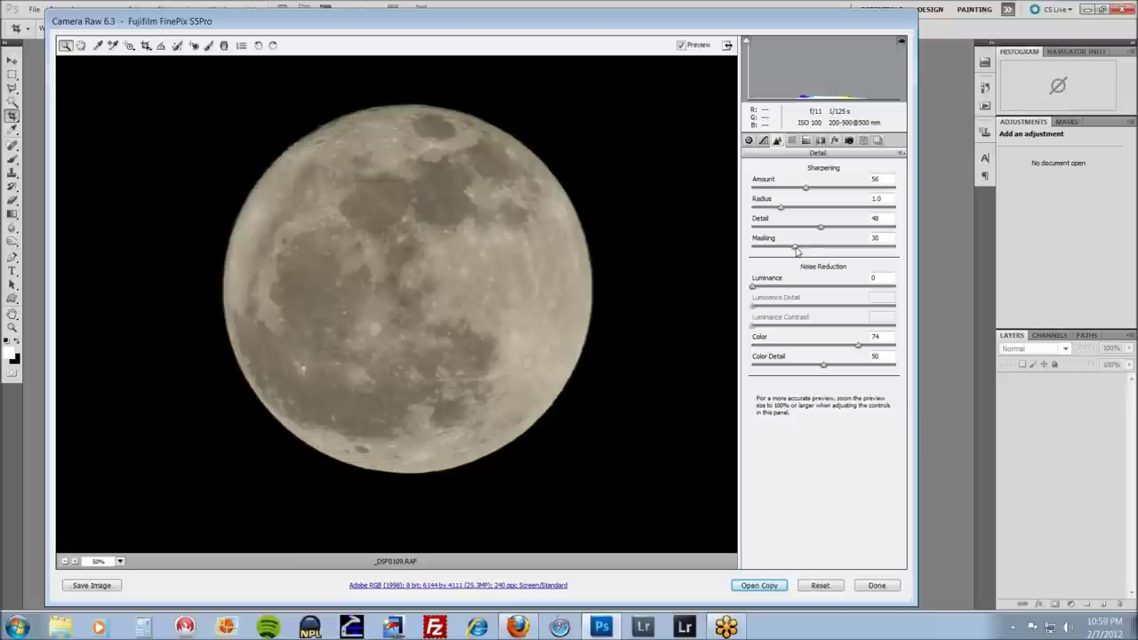
pyautogui.moveTo(797, 249); pyautogui.dragTo(740, 289)
pyautogui.keyDown('alt'); pyautogui.click(751, 252); pyautogui.keyUp('alt')
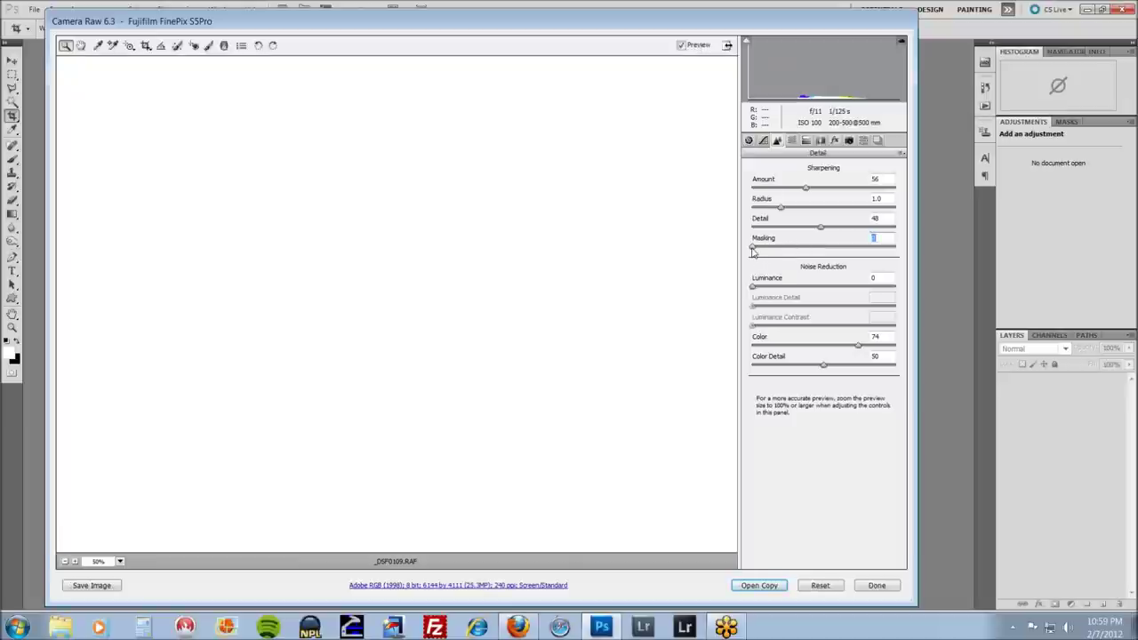
pyautogui.moveTo(752, 251); pyautogui.dragTo(794, 250)
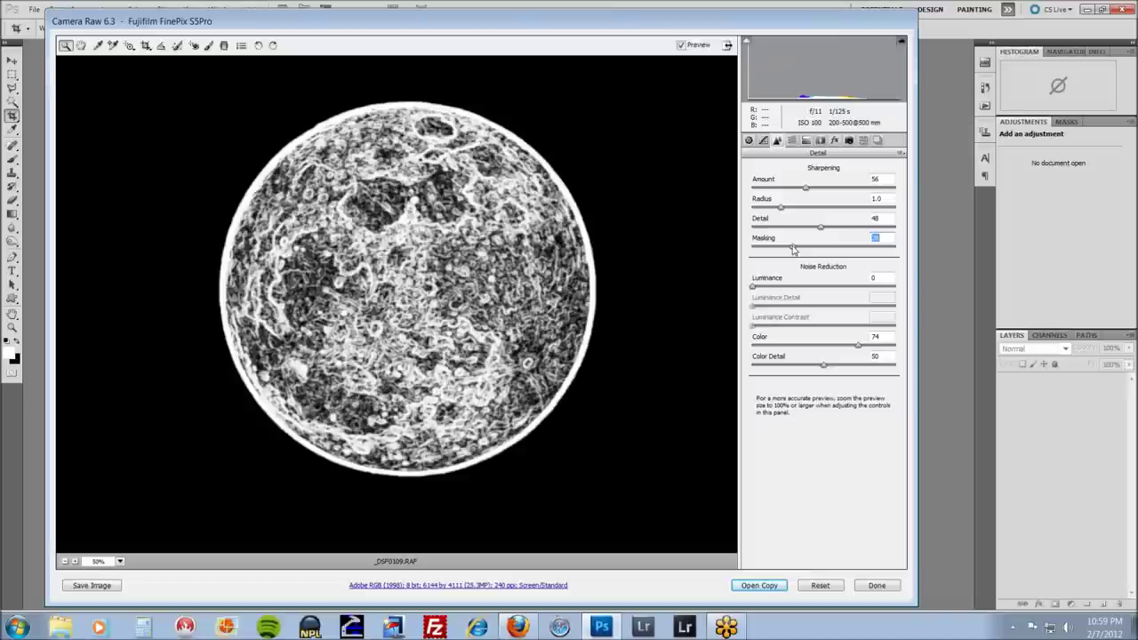
pyautogui.moveTo(794, 250)
pyautogui.mouseDown()
pyautogui.moveTo(877, 249)
pyautogui.moveTo(752, 245)
pyautogui.moveTo(817, 250)
pyautogui.moveTo(806, 250)
pyautogui.mouseUp()
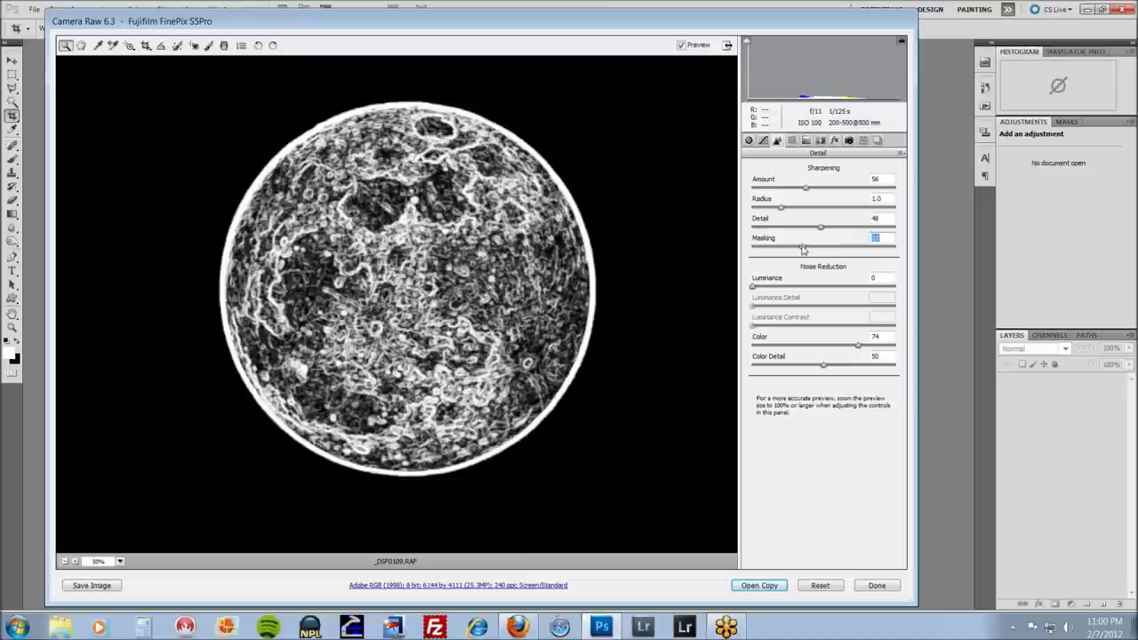
pyautogui.moveTo(803, 250); pyautogui.dragTo(803, 250)
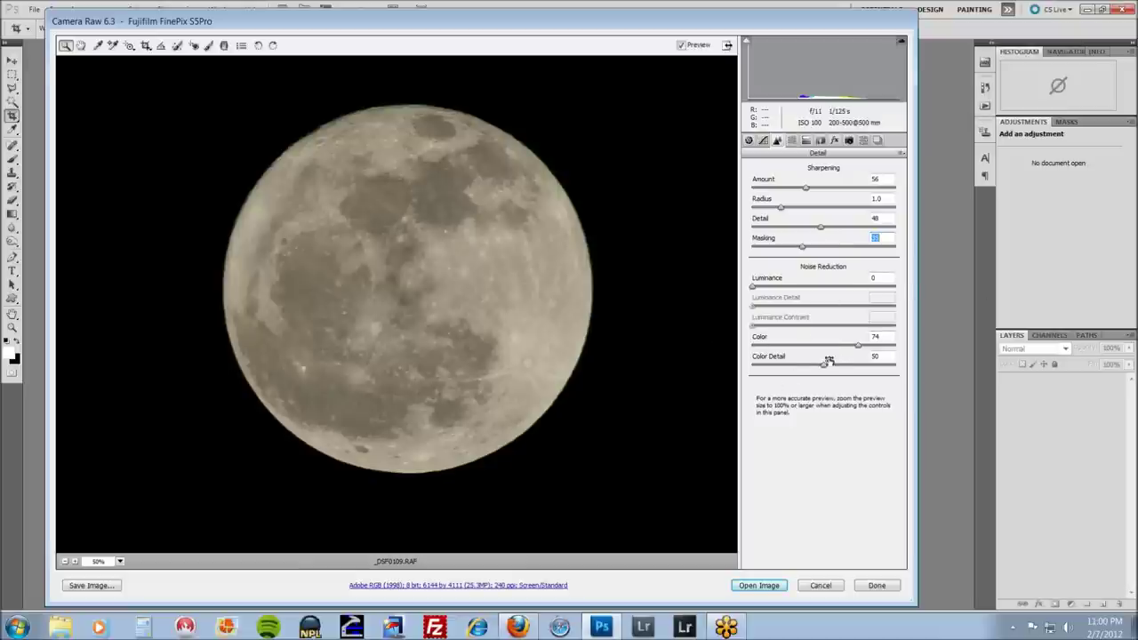
# Set Color noise reduction to 100 and Luminance to about 15, switching to Open Object
pyautogui.moveTo(861, 347); pyautogui.dragTo(896, 347)
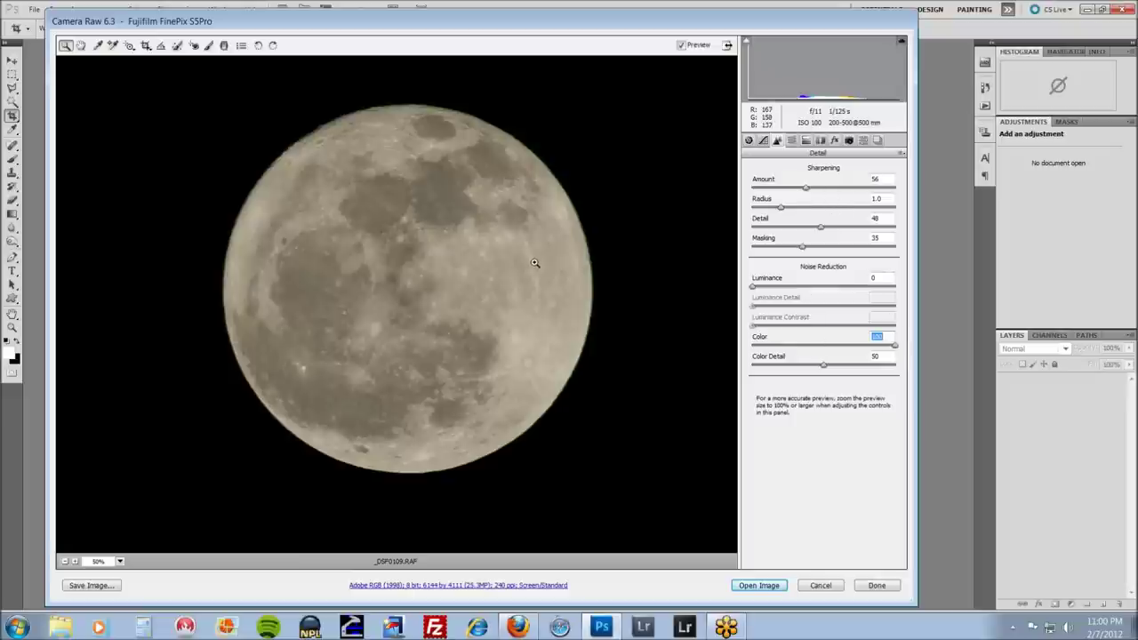
pyautogui.click(753, 288)
pyautogui.moveTo(753, 289); pyautogui.dragTo(775, 291)
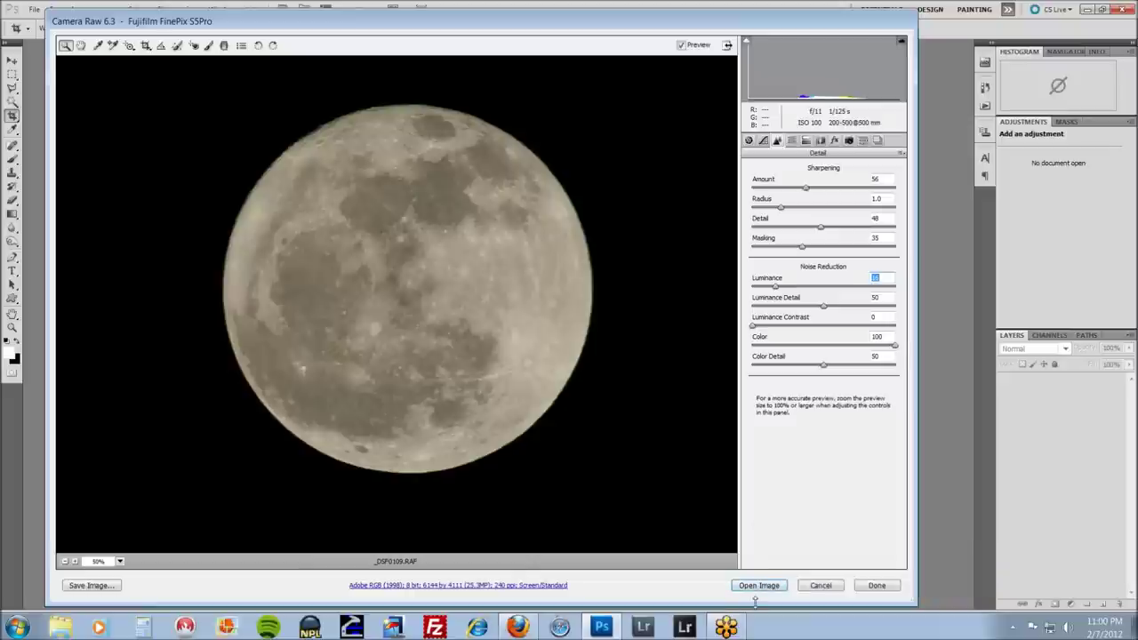
pyautogui.press('shift')
# Open the photo as a smart object, keeping the embedded Adobe RGB profile
pyautogui.keyDown('shift'); pyautogui.click(757, 586); pyautogui.keyUp('shift')
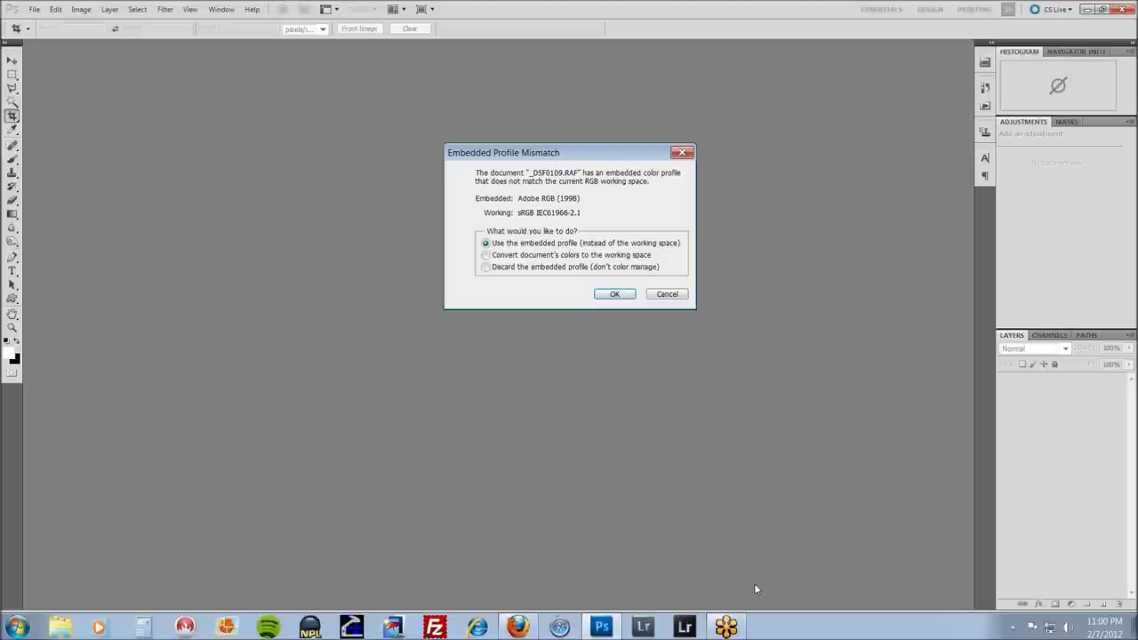
pyautogui.click(630, 297)
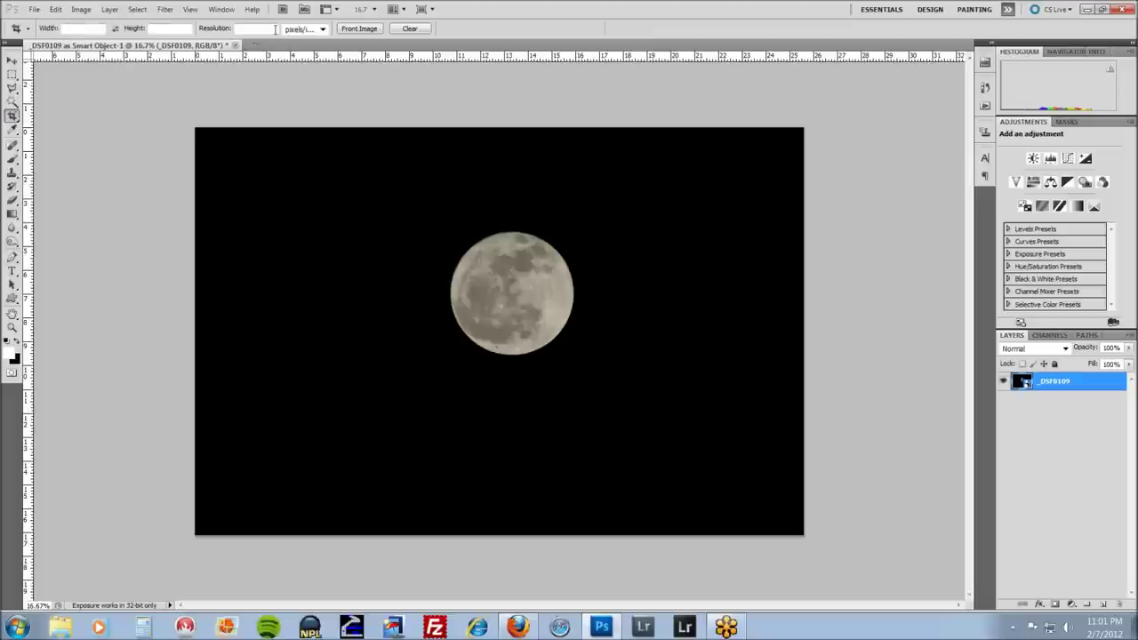
# Crop tightly around the moon, trimming most of the black sky, and zoom in
pyautogui.moveTo(406, 213); pyautogui.dragTo(614, 379)
pyautogui.press('Return')
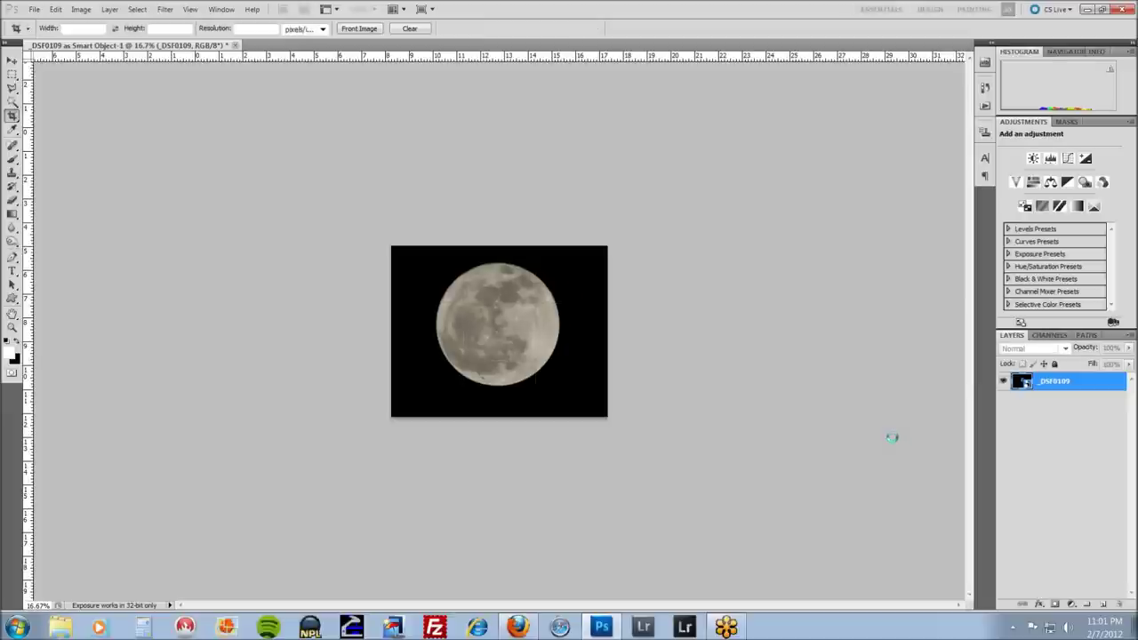
pyautogui.scroll(5, 569, 347)
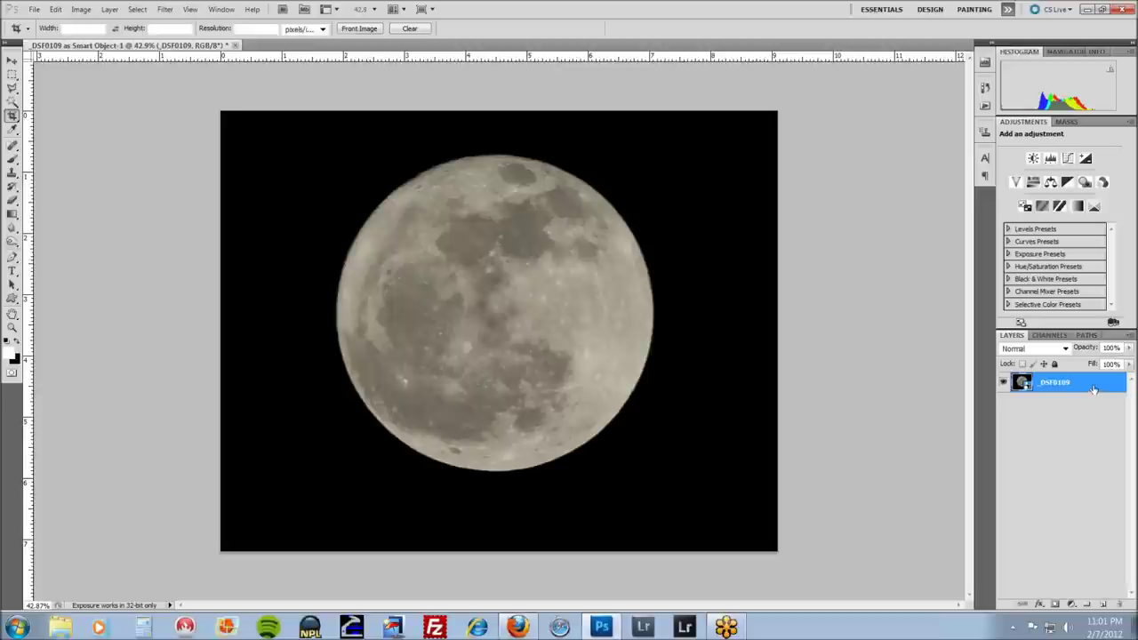
# Duplicate the moon layer as _DSF0109 copy and rasterize the copy
pyautogui.moveTo(1092, 381); pyautogui.dragTo(1103, 603)
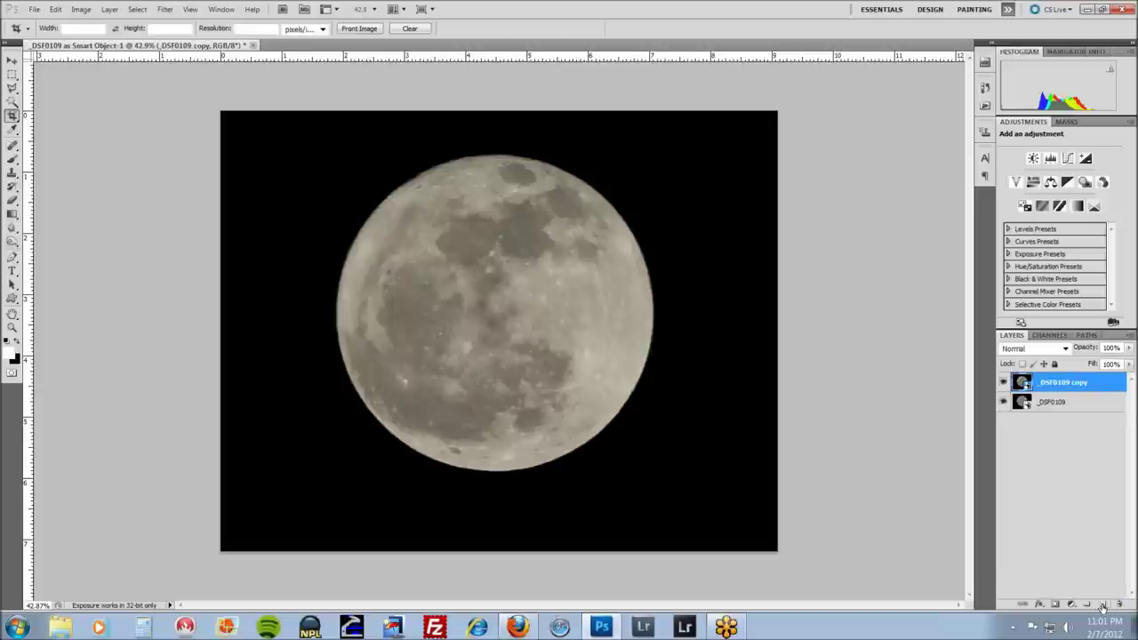
pyautogui.rightClick(1104, 386)
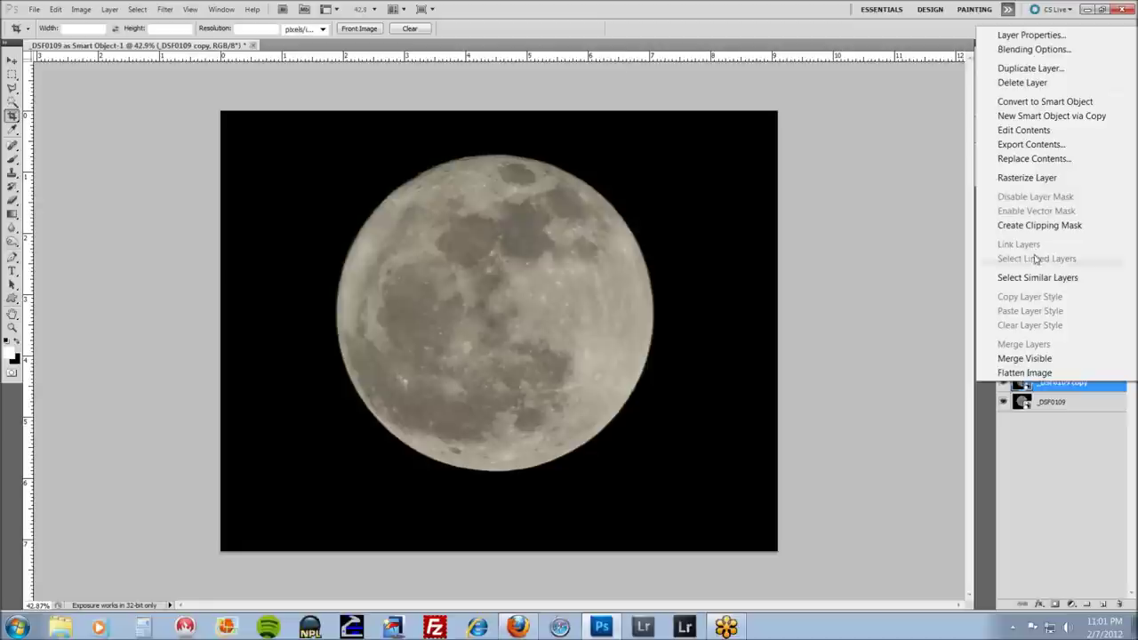
pyautogui.click(1055, 178)
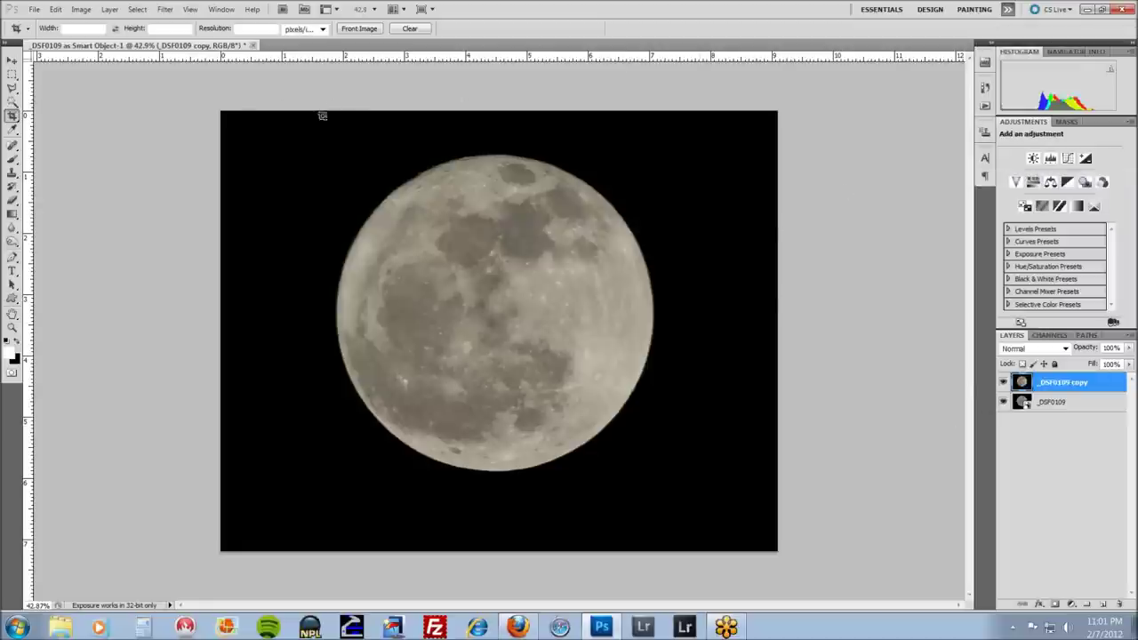
pyautogui.click(165, 10)
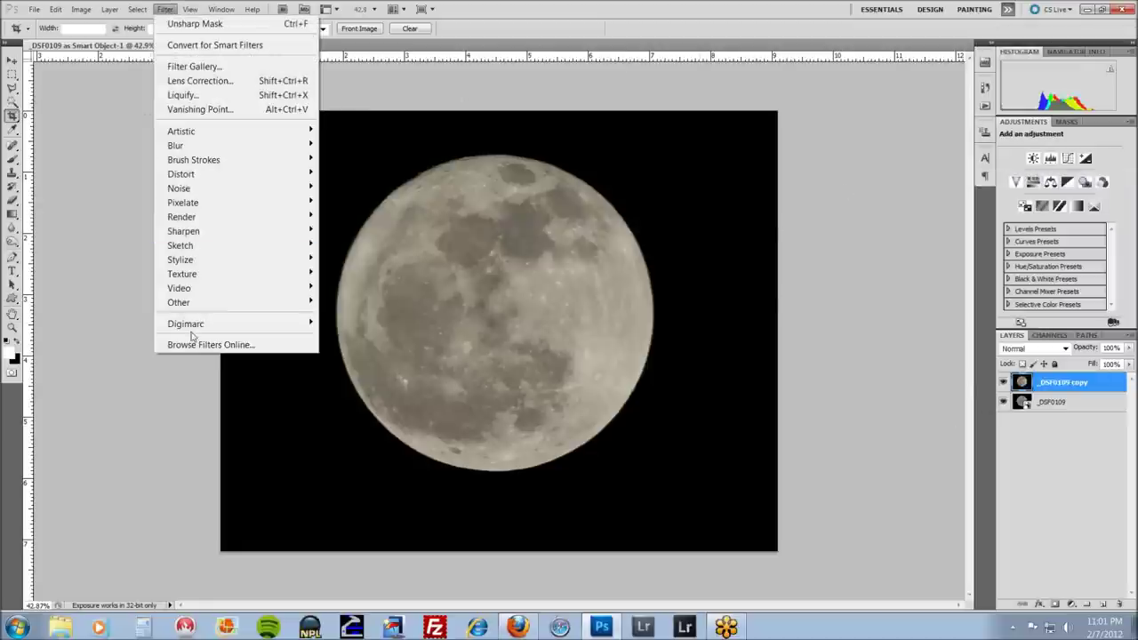
# Apply Filter > Other > High Pass to the copy layer with an 8-pixel radius
pyautogui.moveTo(186, 303)
pyautogui.click(351, 318)
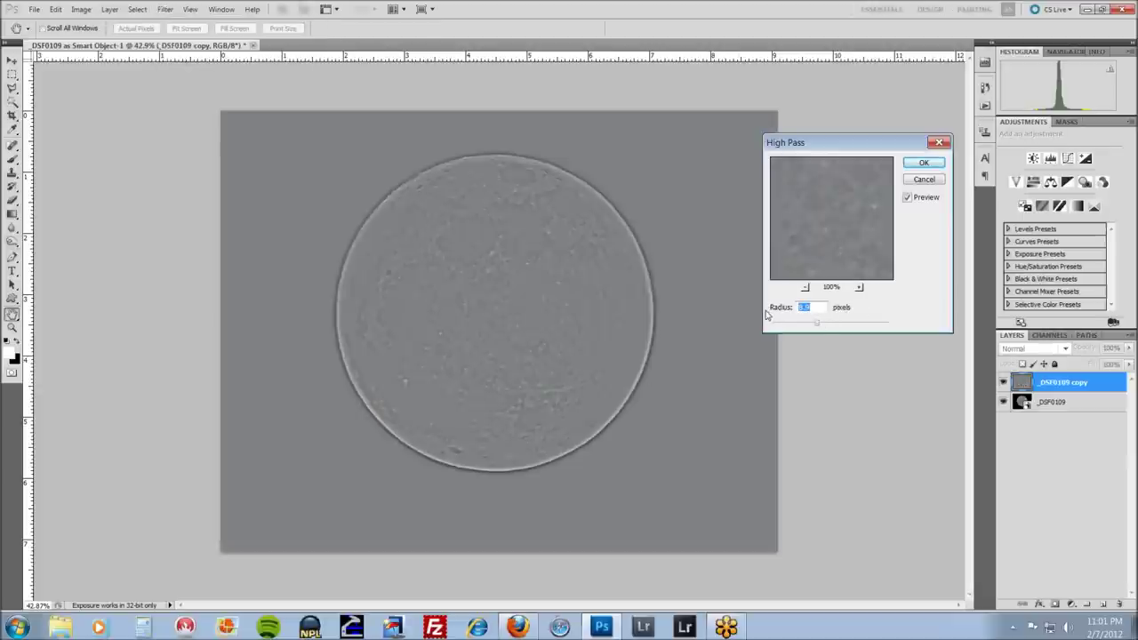
pyautogui.write('8')
pyautogui.moveTo(814, 325); pyautogui.dragTo(795, 327)
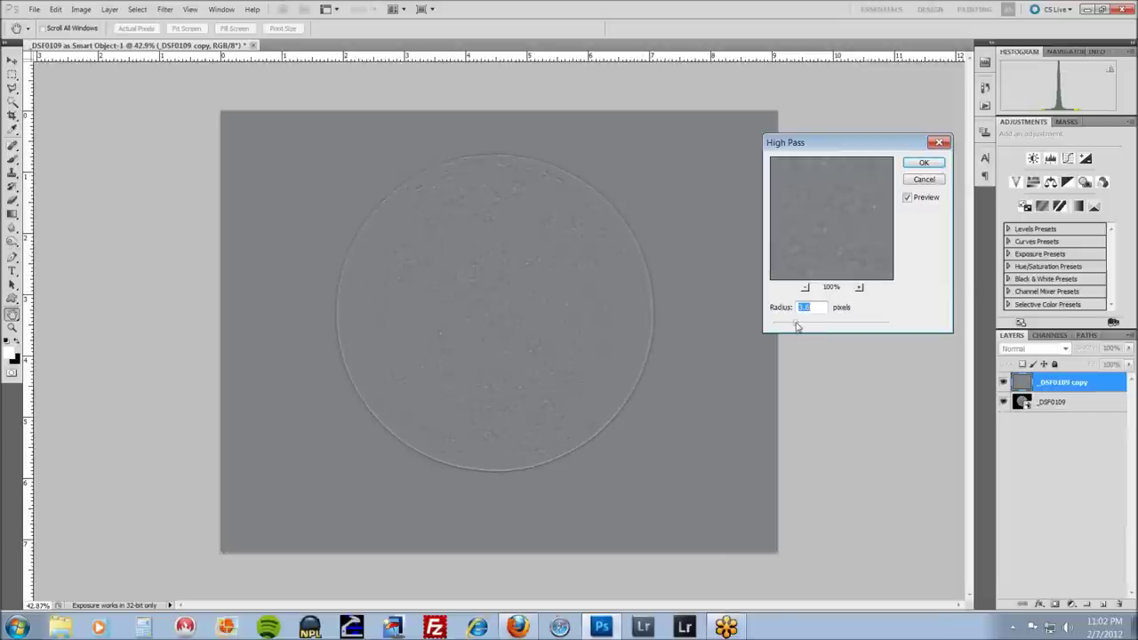
pyautogui.moveTo(796, 323); pyautogui.dragTo(820, 324)
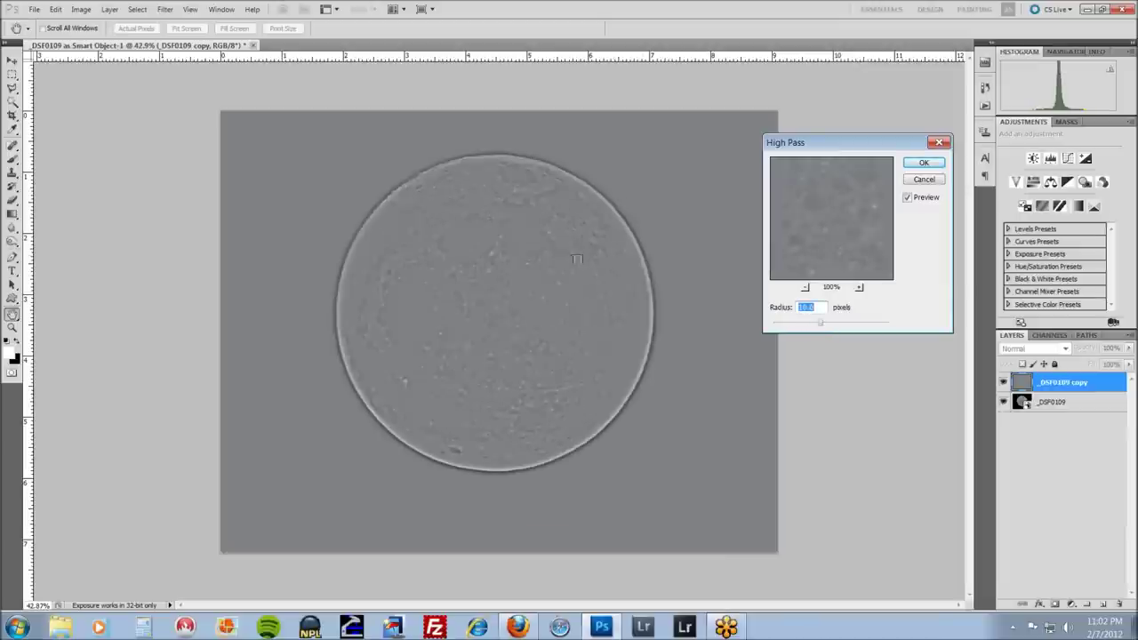
pyautogui.moveTo(819, 329); pyautogui.dragTo(836, 326)
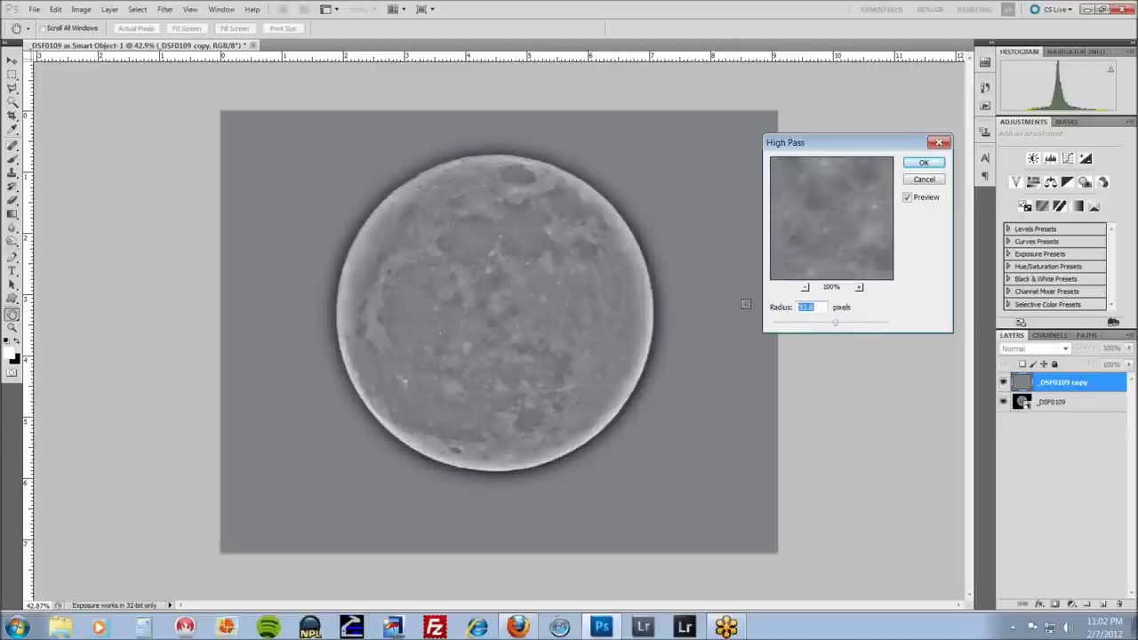
pyautogui.moveTo(833, 327); pyautogui.dragTo(812, 326)
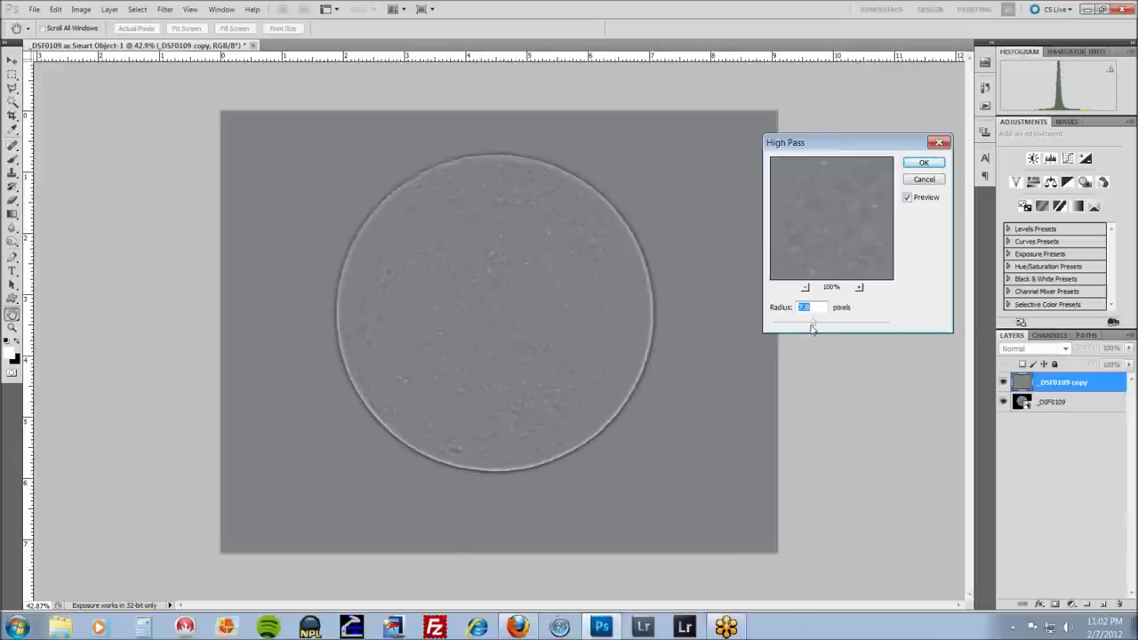
pyautogui.write('8')
pyautogui.click(924, 164)
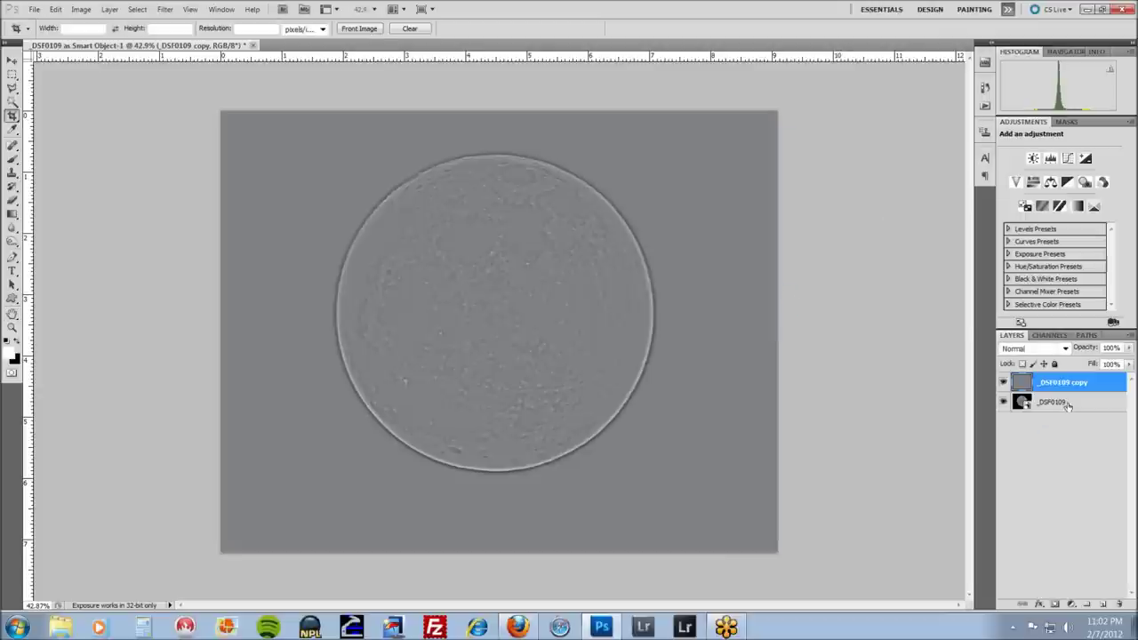
# Try Soft Light blending on the high-pass copy, toggling its visibility to compare
pyautogui.click(1066, 352)
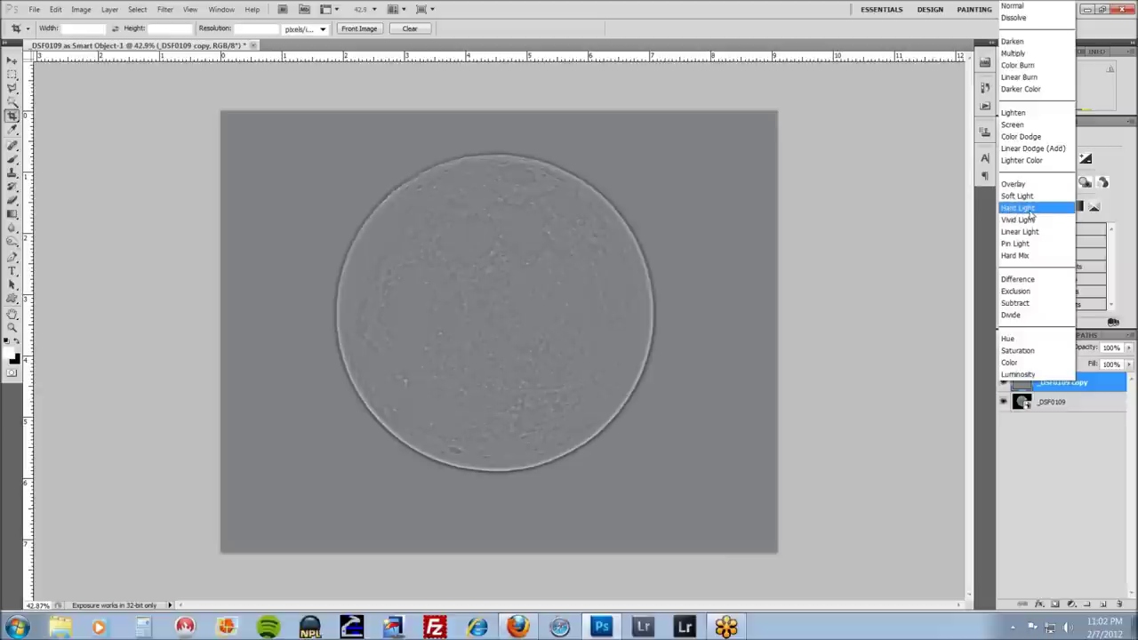
pyautogui.click(1015, 196)
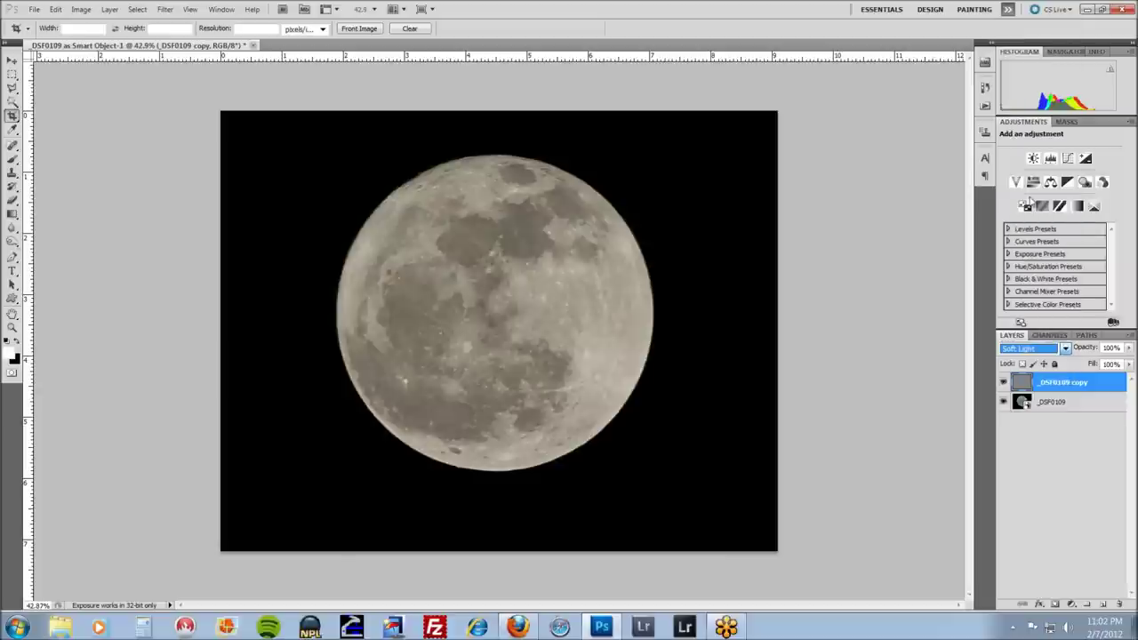
pyautogui.click(1003, 382)
pyautogui.click(1003, 383)
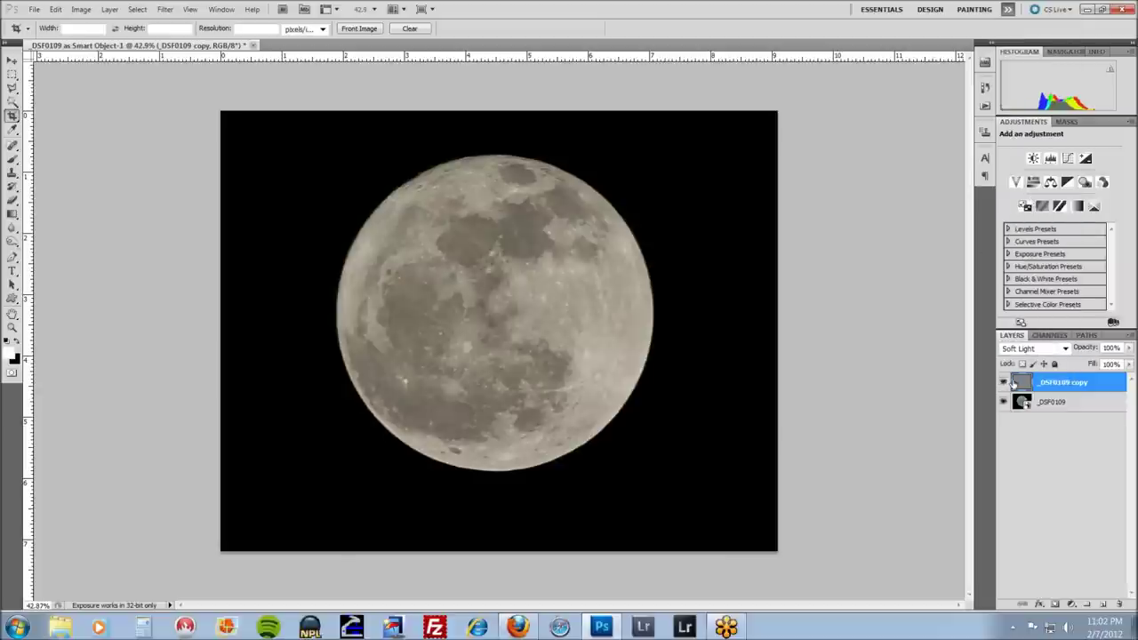
# Switch the copy's blend mode to Hard Light and toggle visibility to compare
pyautogui.click(1063, 348)
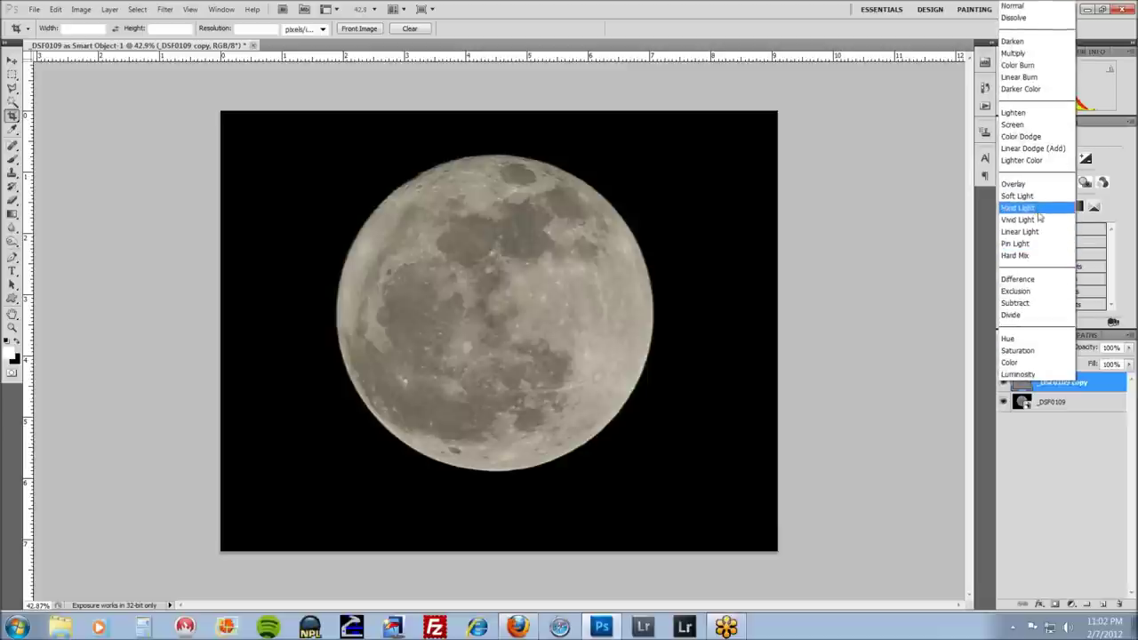
pyautogui.click(1023, 219)
pyautogui.click(1003, 382)
pyautogui.click(1003, 382)
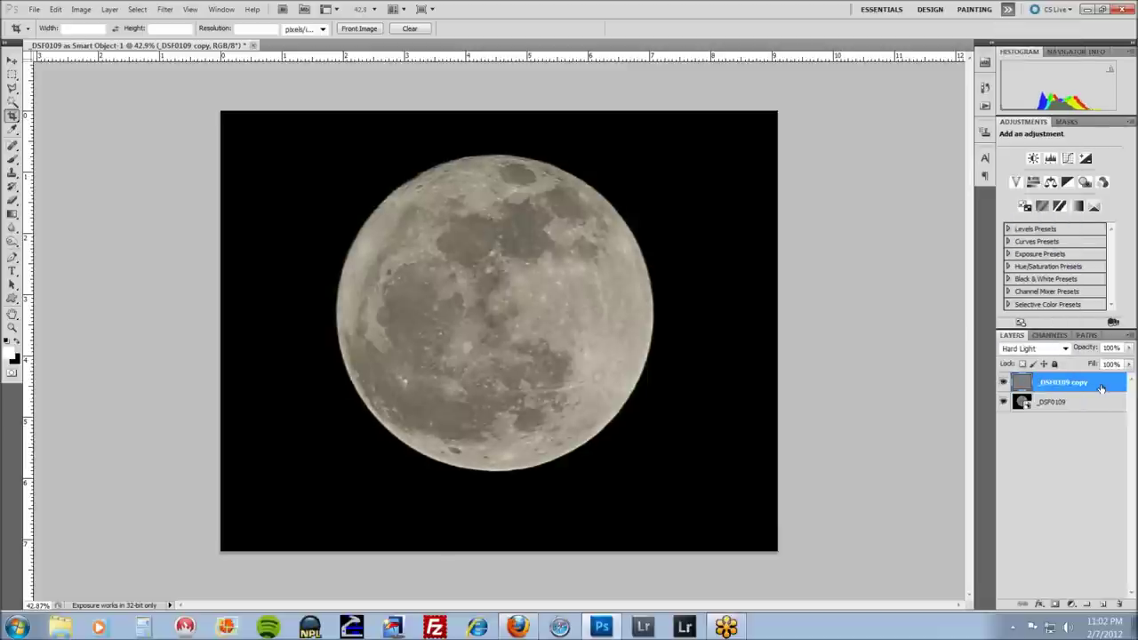
# Apply Unsharp Mask to the copy layer with Amount about 100%, Radius 1.2 px, Threshold 0
pyautogui.click(167, 11)
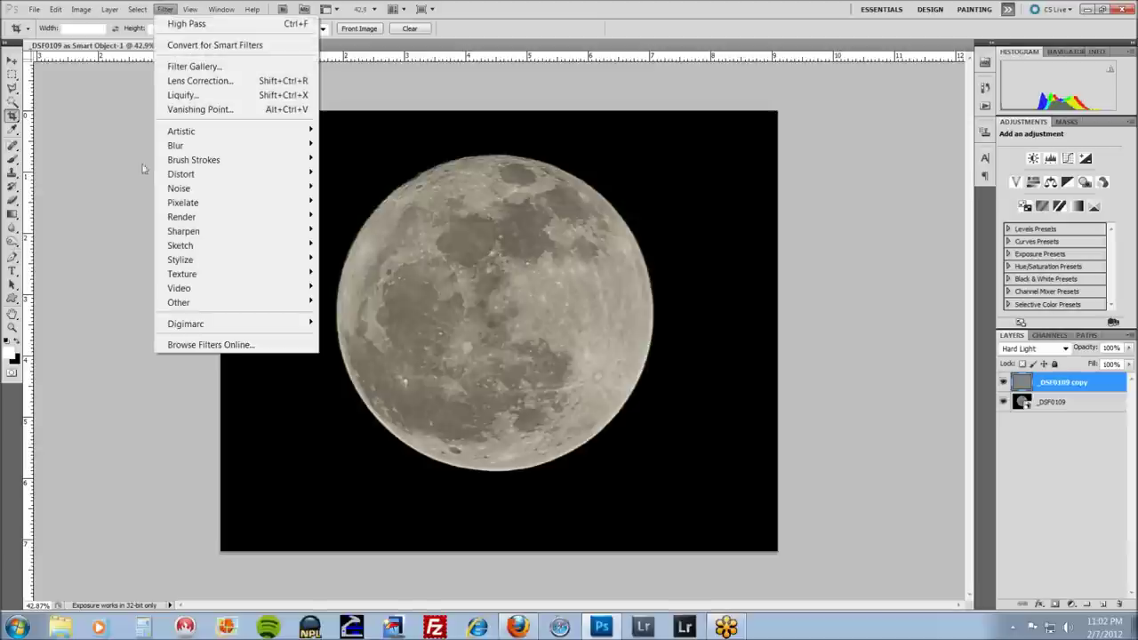
pyautogui.moveTo(195, 232)
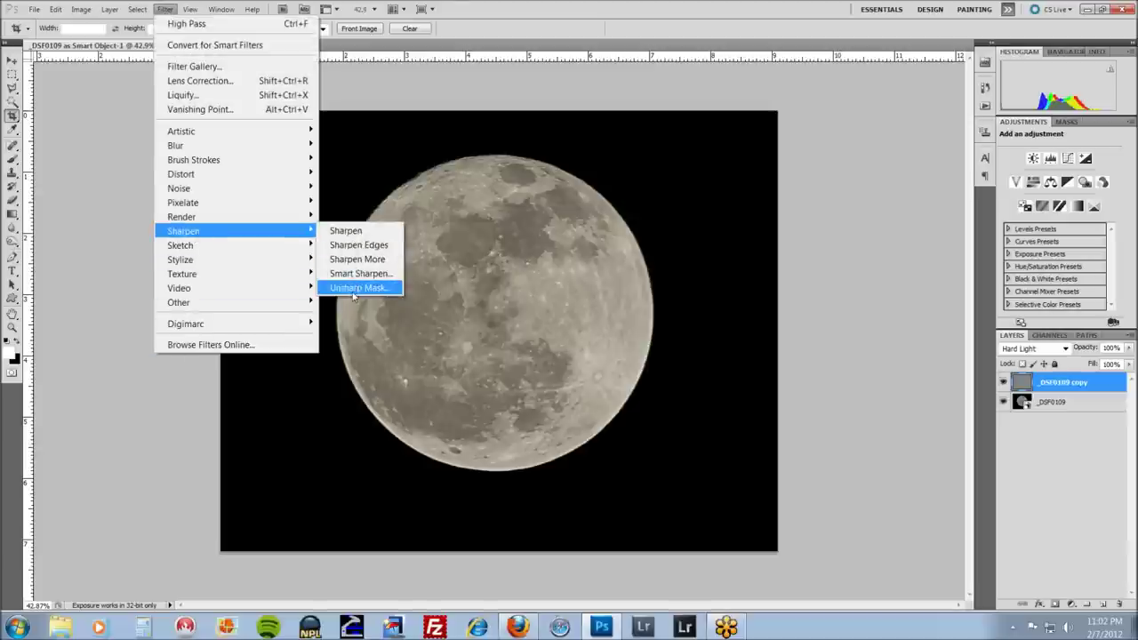
pyautogui.click(354, 288)
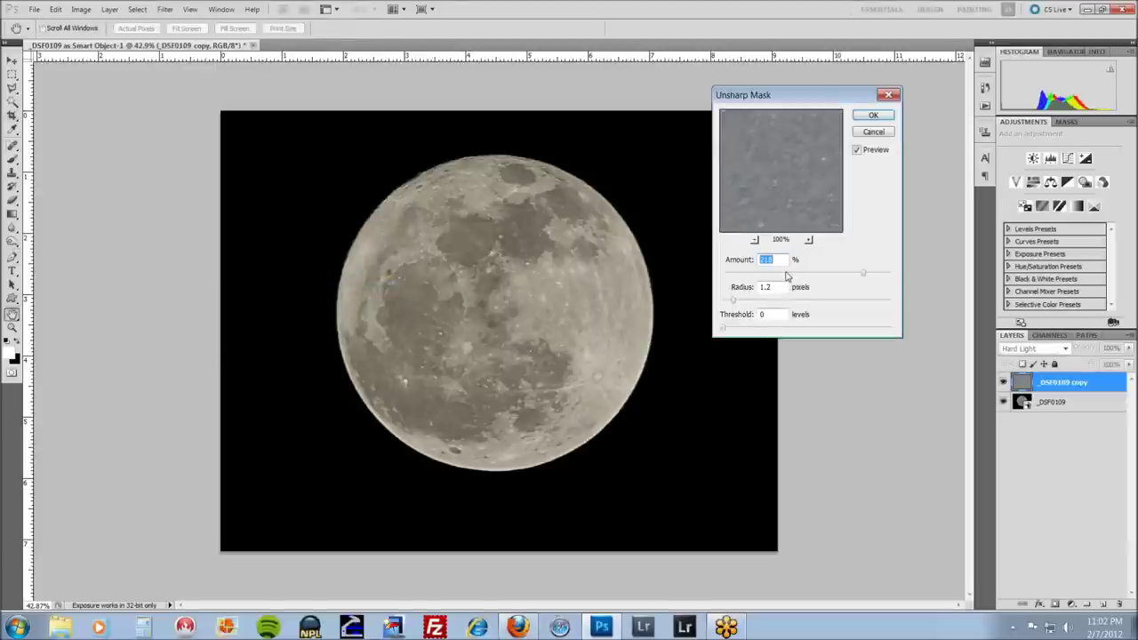
pyautogui.moveTo(859, 279); pyautogui.dragTo(806, 276)
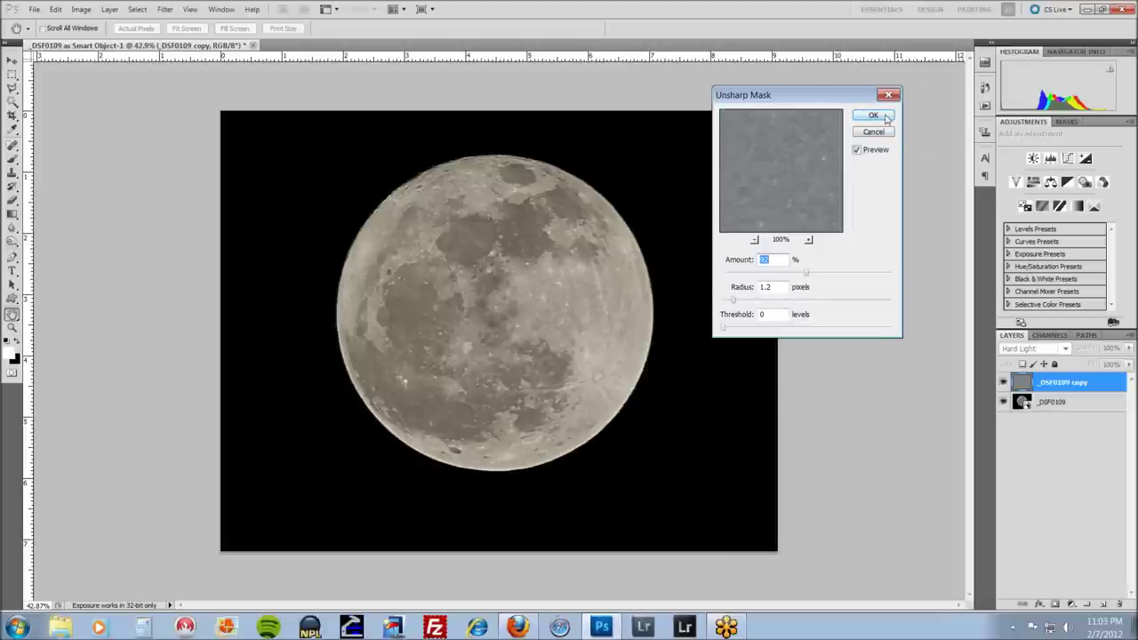
pyautogui.click(874, 116)
# Inspect the detail up close, lower the copy layer's opacity to 75%, and select both moon layers
pyautogui.scroll(3, 535, 274)
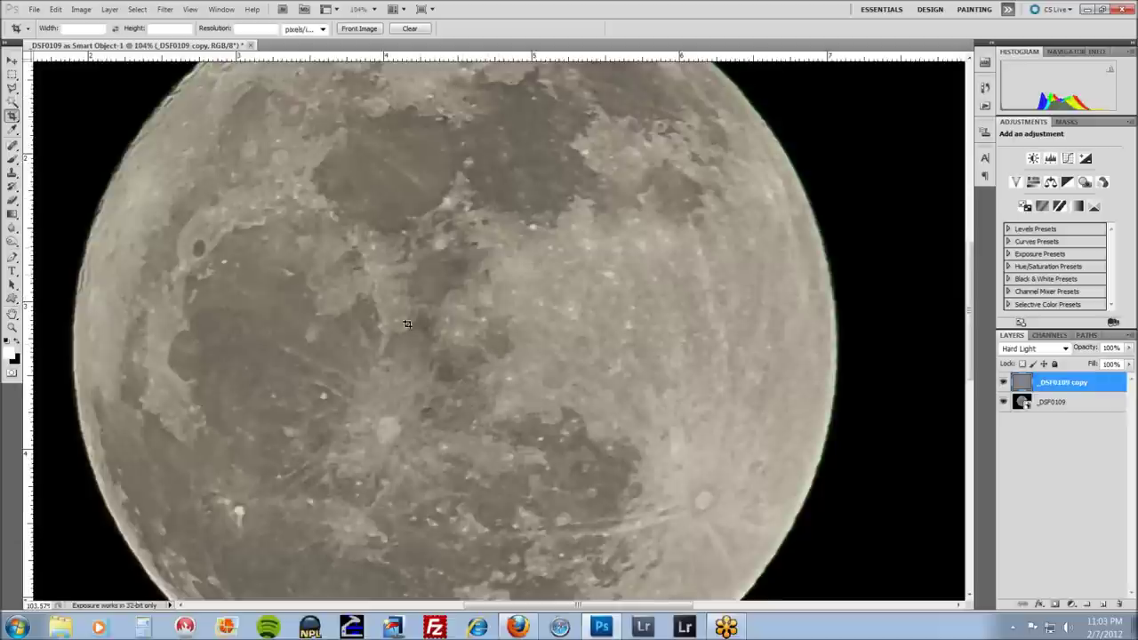
pyautogui.scroll(-2, 511, 251)
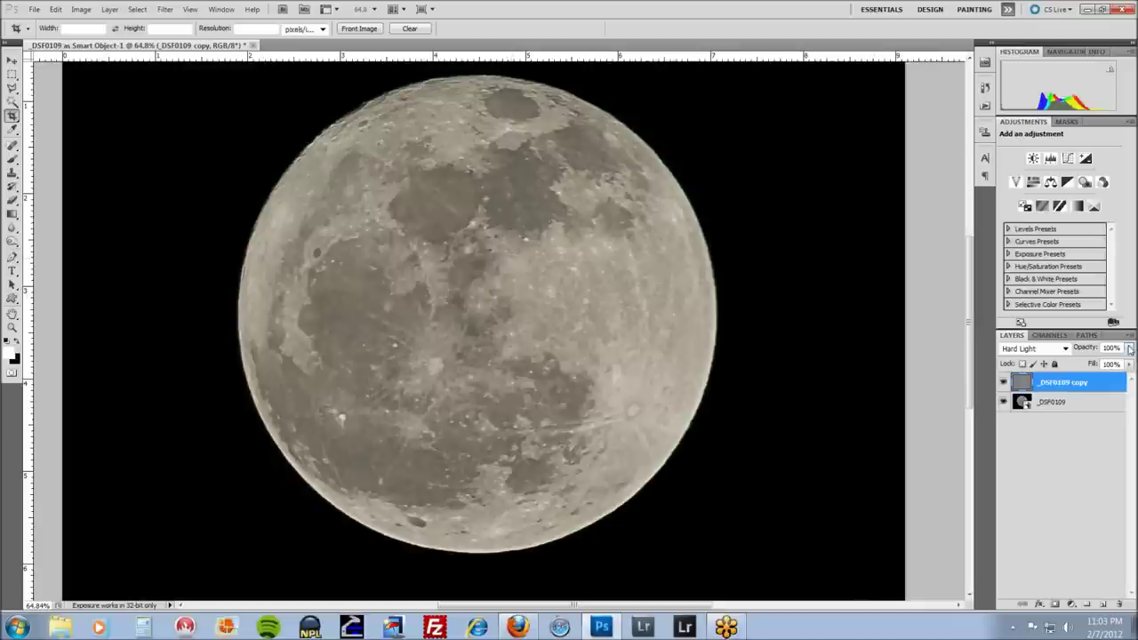
pyautogui.moveTo(1130, 350); pyautogui.dragTo(1125, 361)
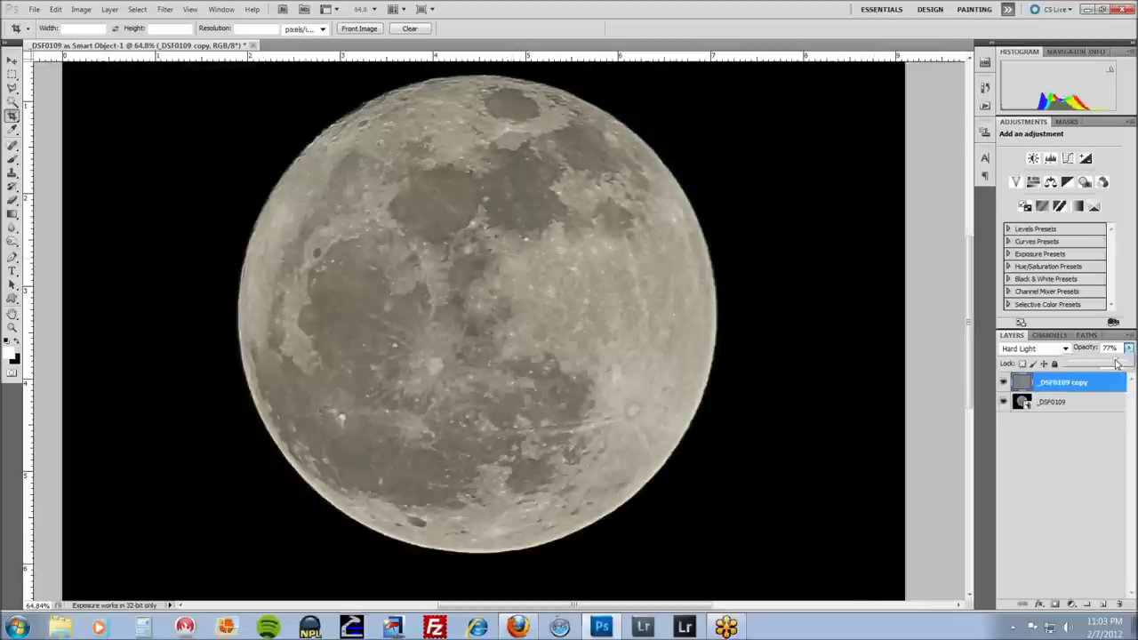
pyautogui.moveTo(1117, 363); pyautogui.dragTo(1114, 363)
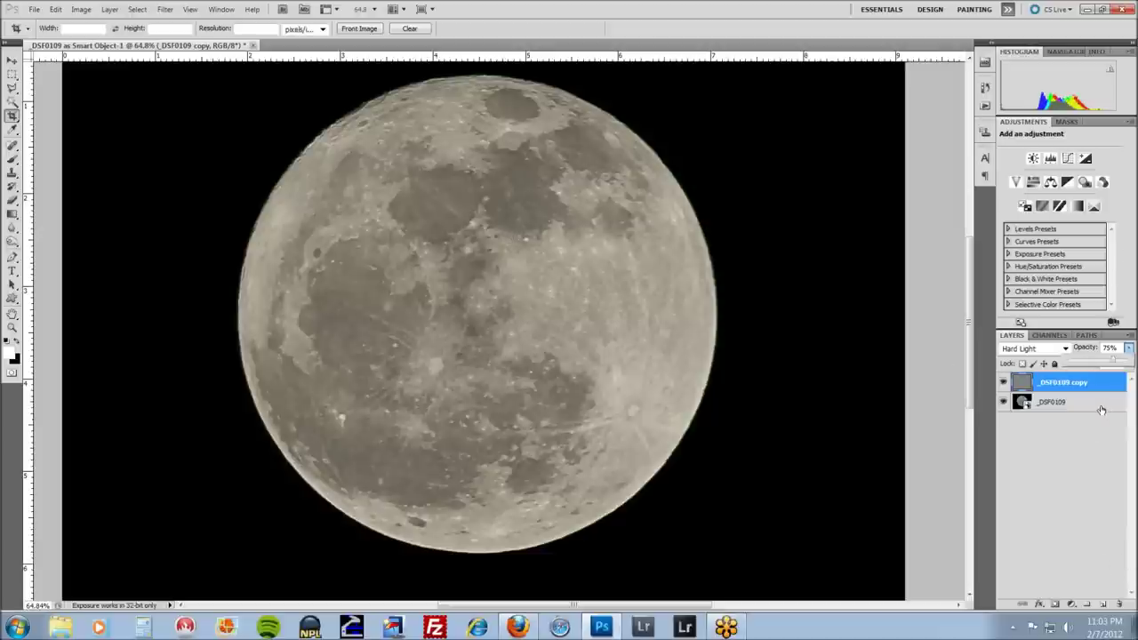
pyautogui.keyDown('shift'); pyautogui.click(1100, 408); pyautogui.keyUp('shift')
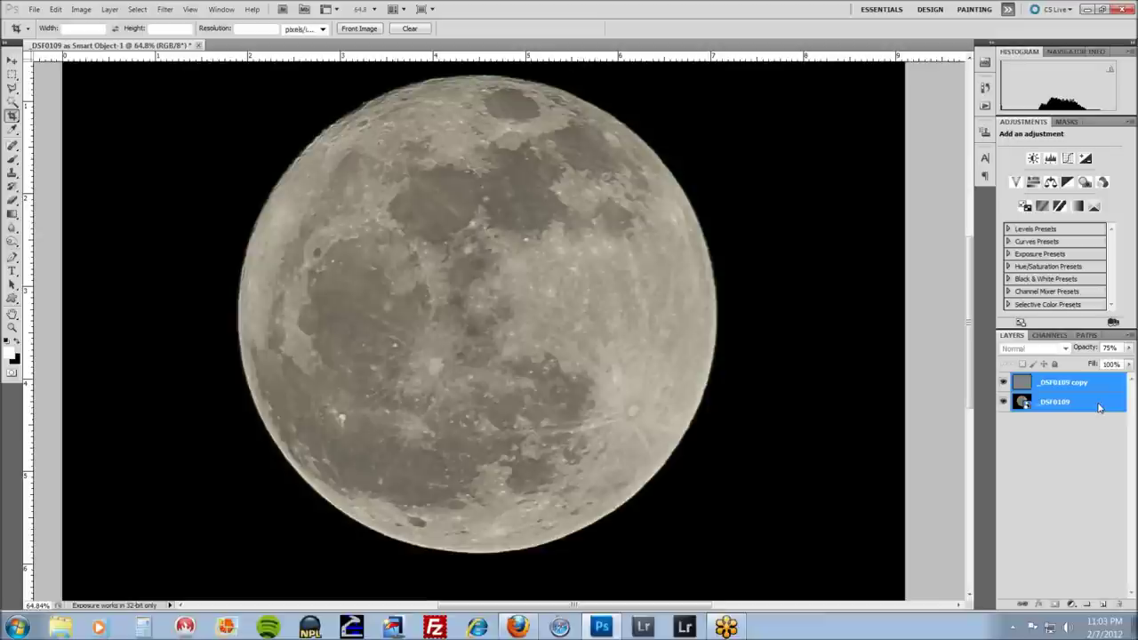
# Merge the two selected moon layers and add a Levels adjustment layer
pyautogui.rightClick(1025, 402)
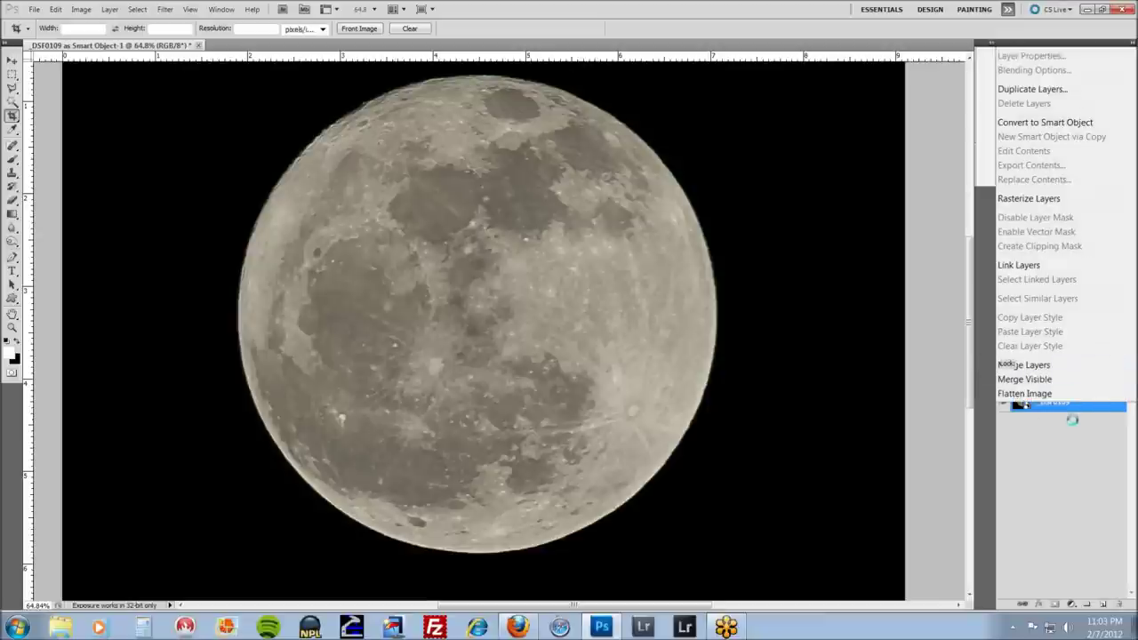
pyautogui.click(1024, 365)
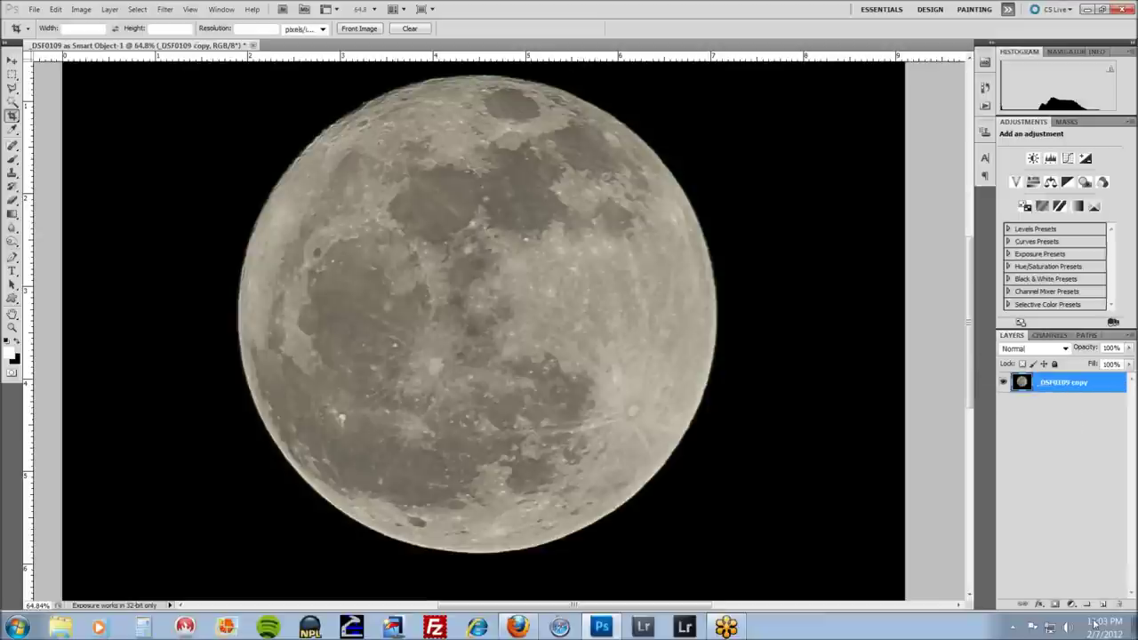
pyautogui.click(1071, 604)
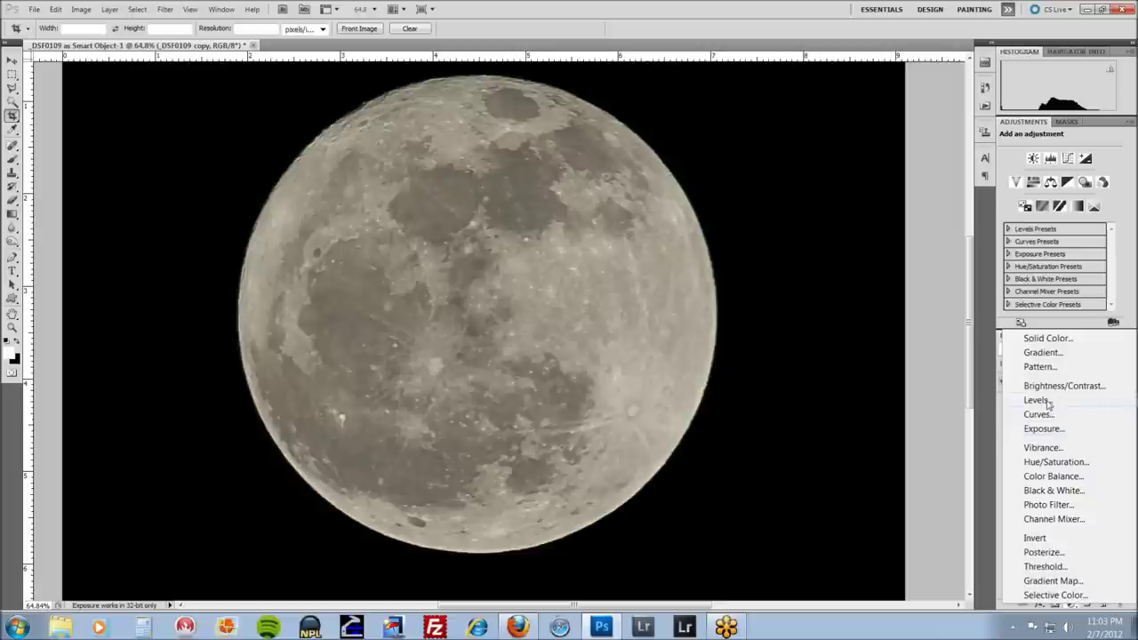
pyautogui.click(1041, 401)
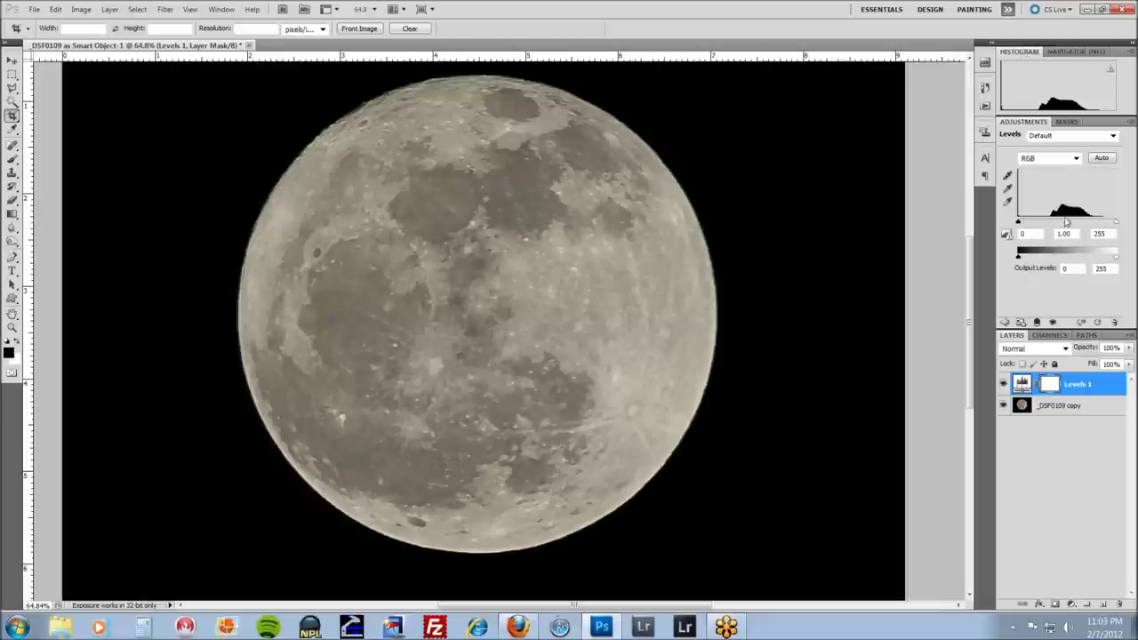
# Set the Levels input sliders to 20 black, 1.04 midtones and 216 white
pyautogui.moveTo(1116, 224); pyautogui.dragTo(1101, 228)
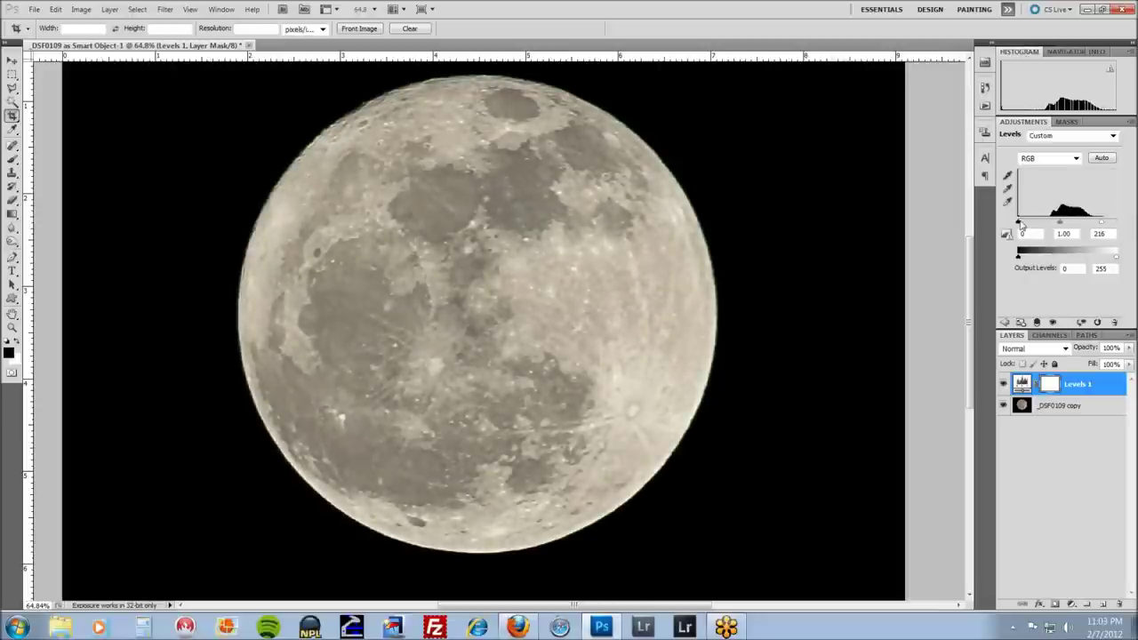
pyautogui.moveTo(1021, 224); pyautogui.dragTo(1026, 225)
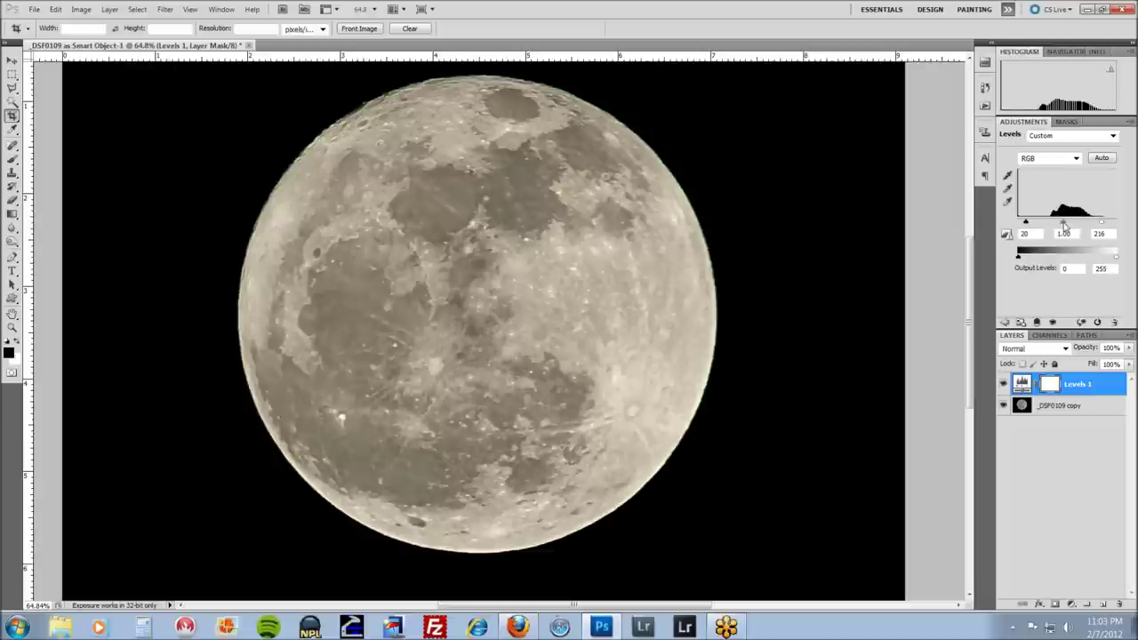
pyautogui.moveTo(1063, 224); pyautogui.dragTo(1062, 226)
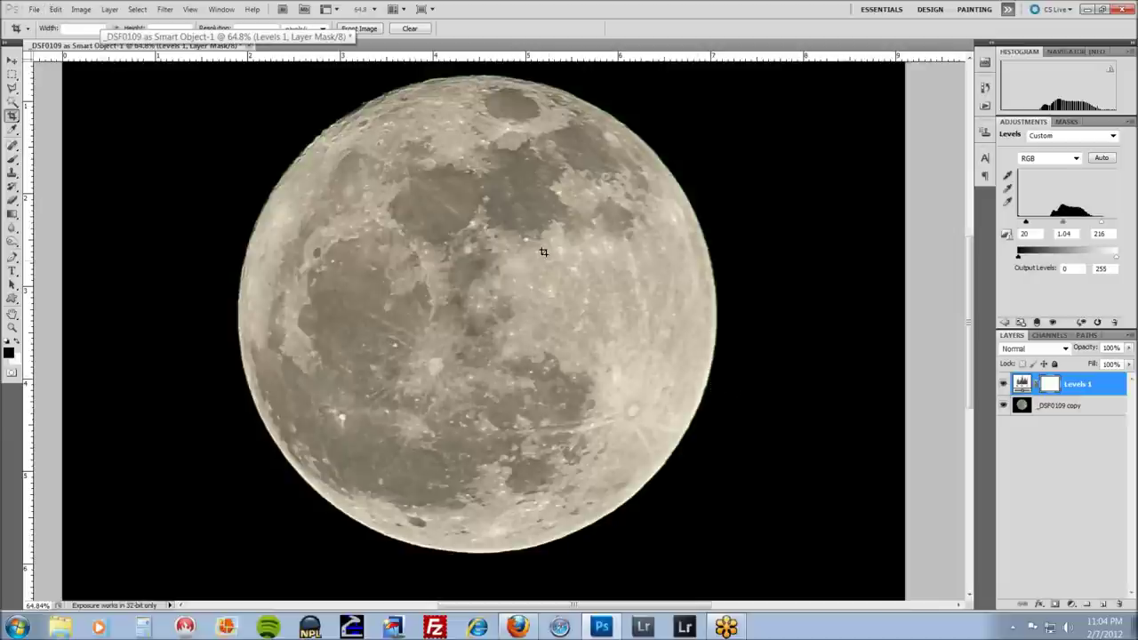
# Flatten the merged moon layer and Levels 1 into a single Background layer
pyautogui.click(34, 9)
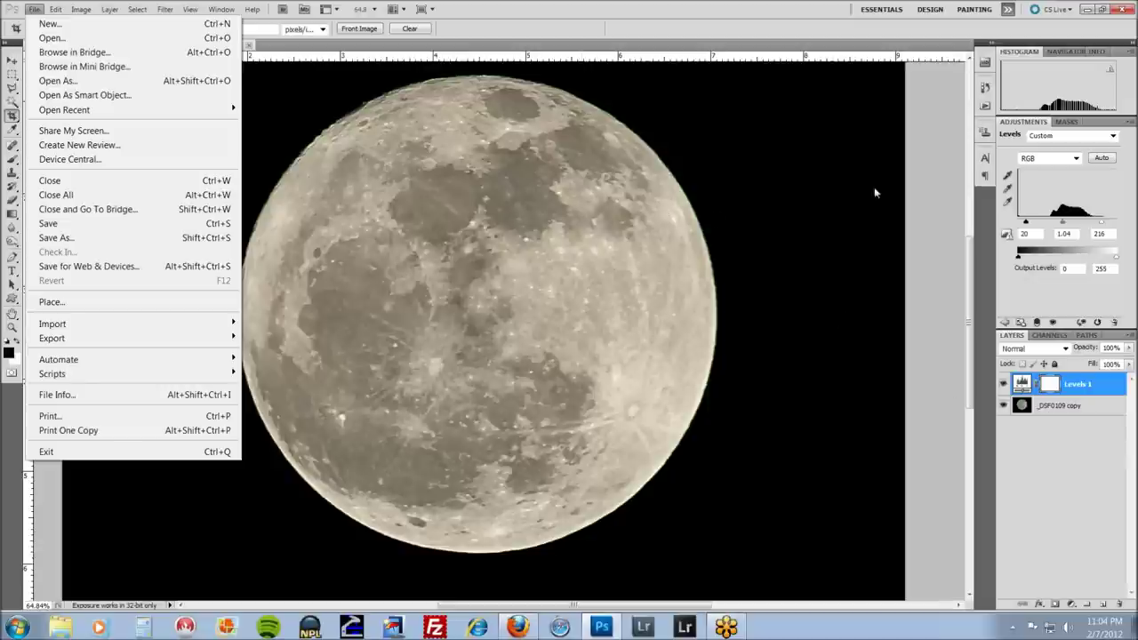
pyautogui.click(1101, 414)
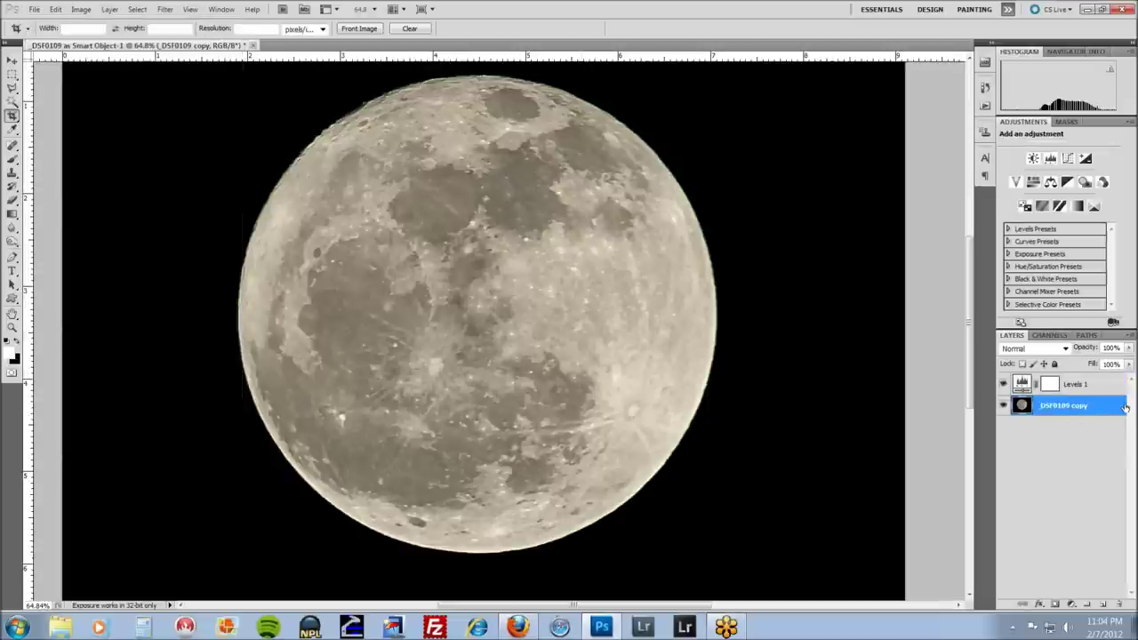
pyautogui.keyDown('shift'); pyautogui.click(1107, 384); pyautogui.keyUp('shift')
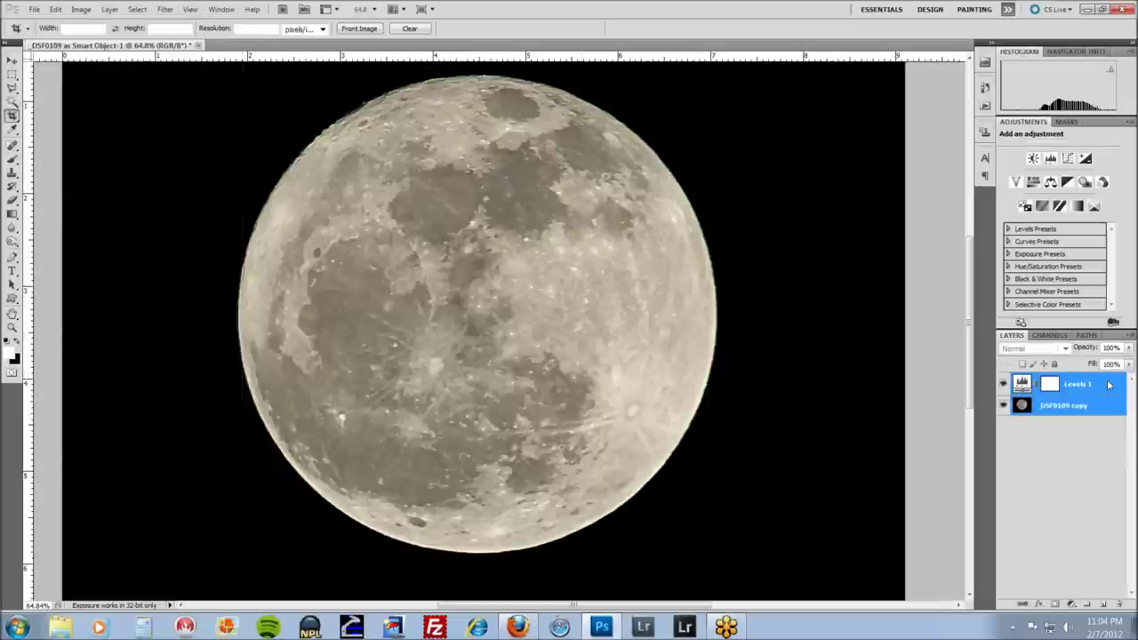
pyautogui.rightClick(1107, 384)
pyautogui.click(1050, 372)
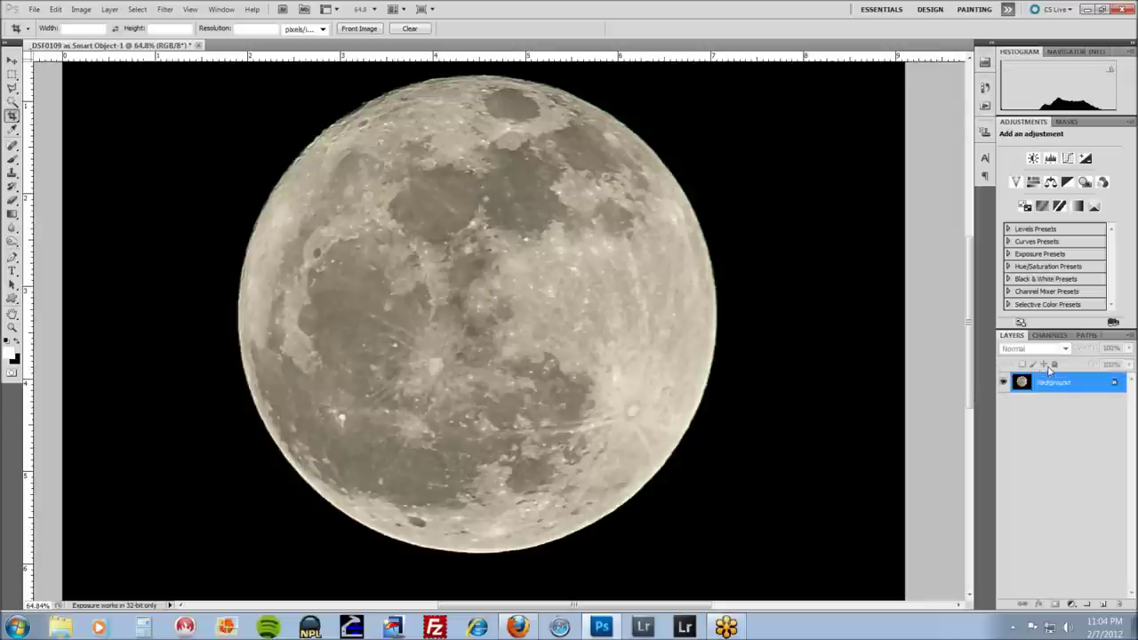
# Resize the image to 1200 pixels wide in Image Size
pyautogui.click(81, 9)
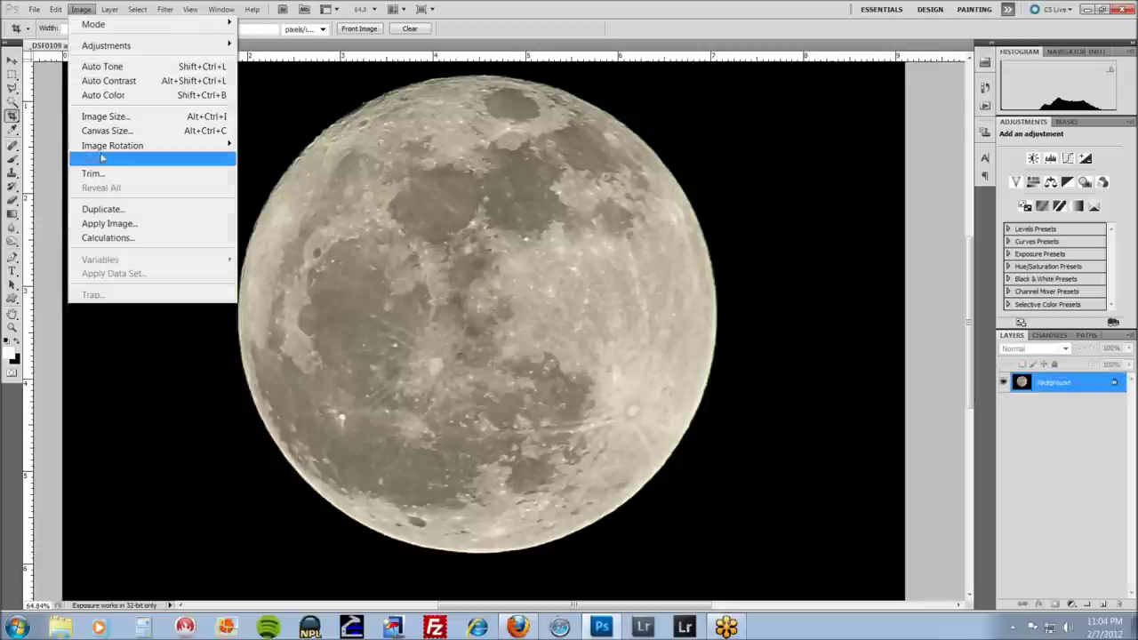
pyautogui.click(98, 116)
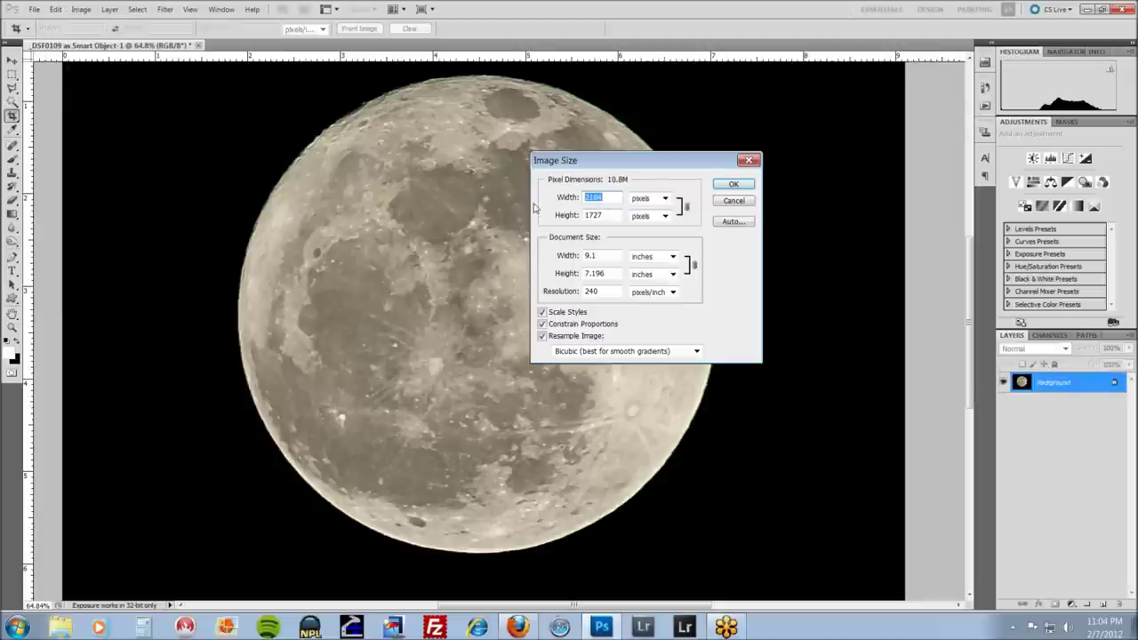
pyautogui.write('1200')
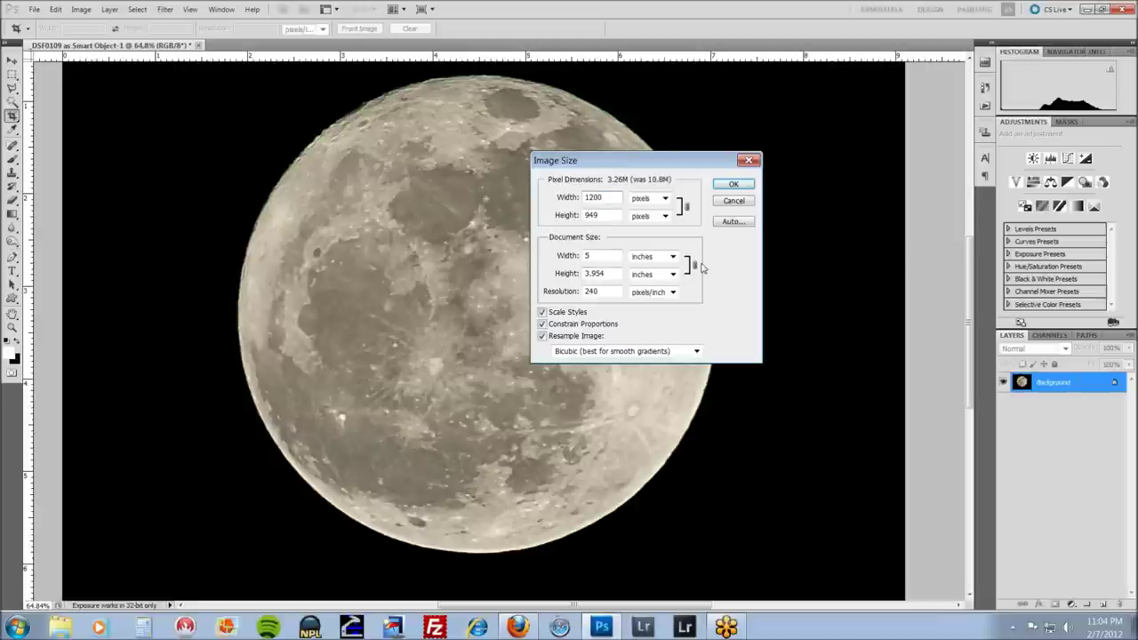
pyautogui.click(729, 186)
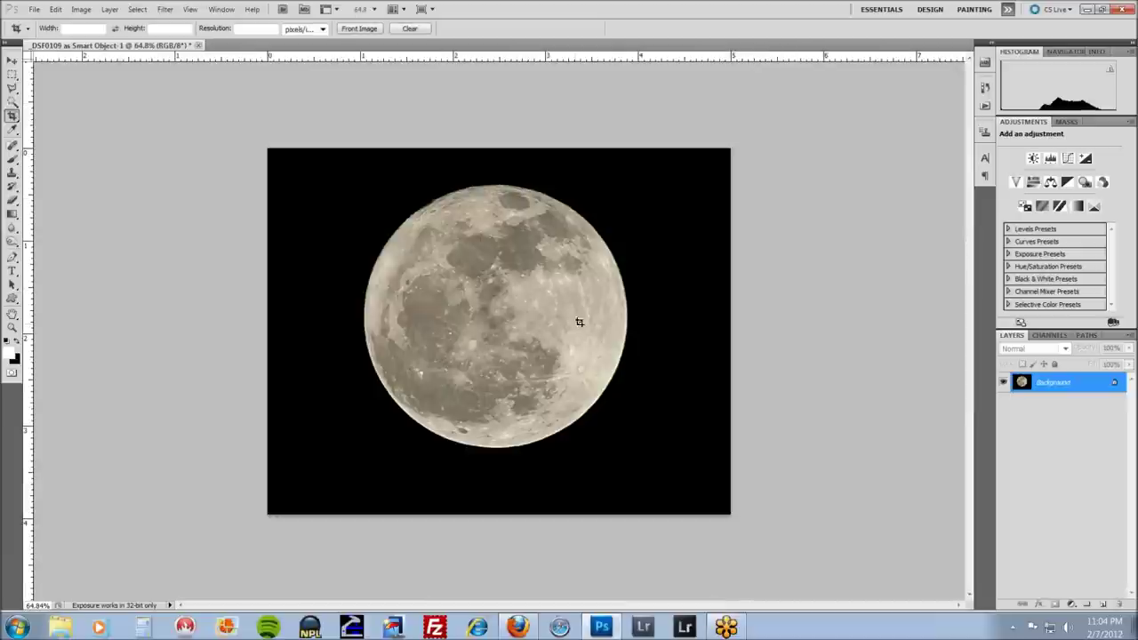
# View the resized moon at 100% actual pixels, then save it as a JPEG
pyautogui.click(12, 327)
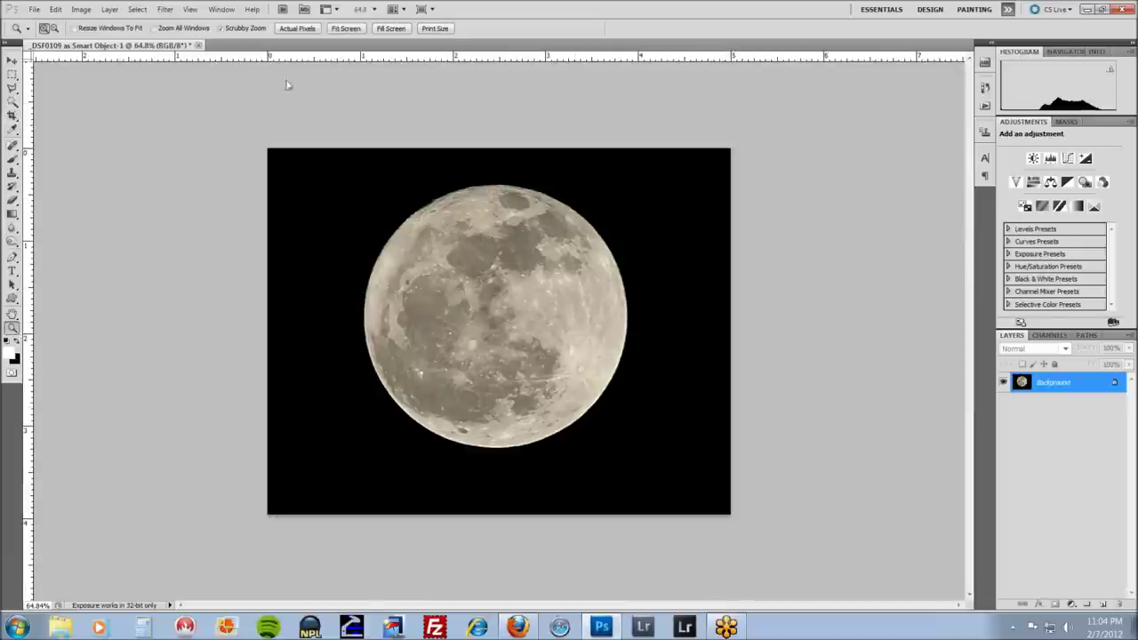
pyautogui.click(310, 32)
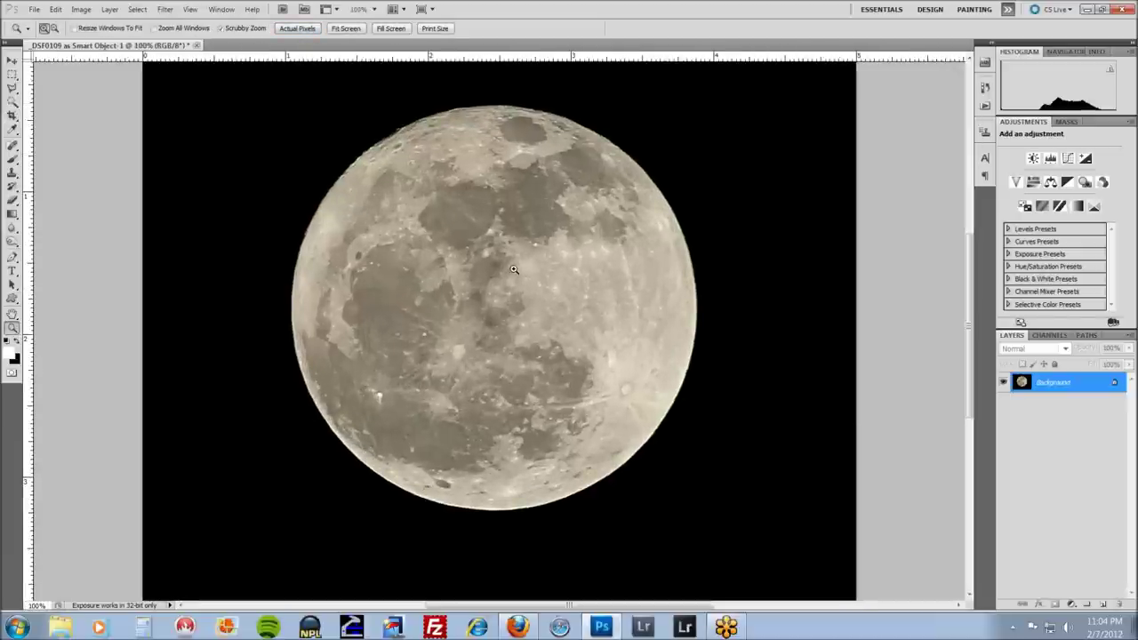
pyautogui.click(33, 9)
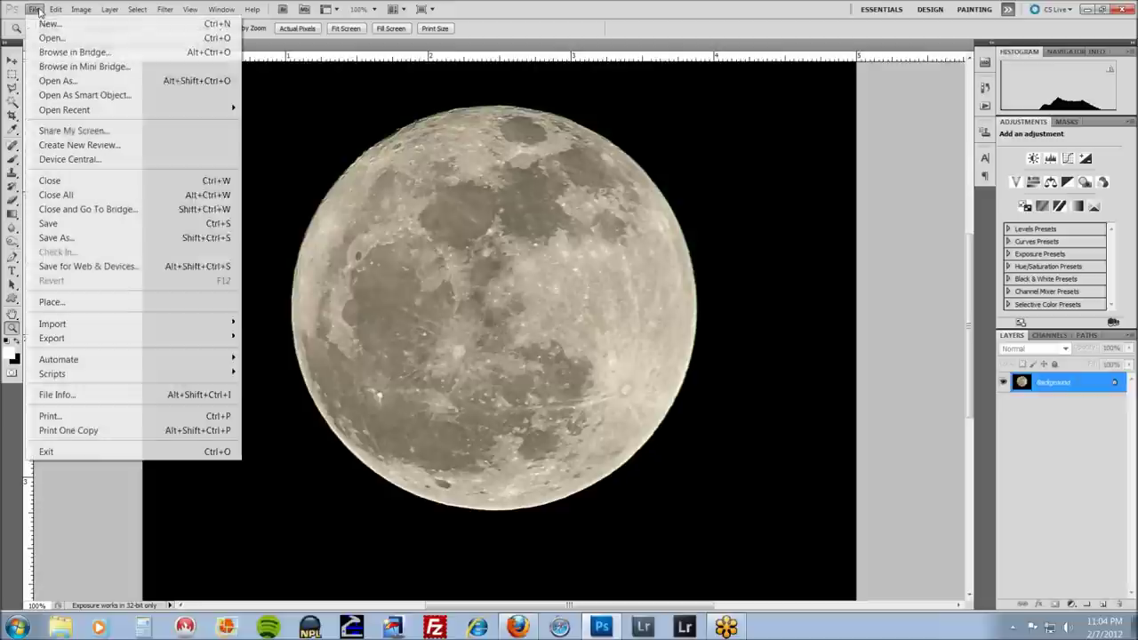
pyautogui.click(84, 238)
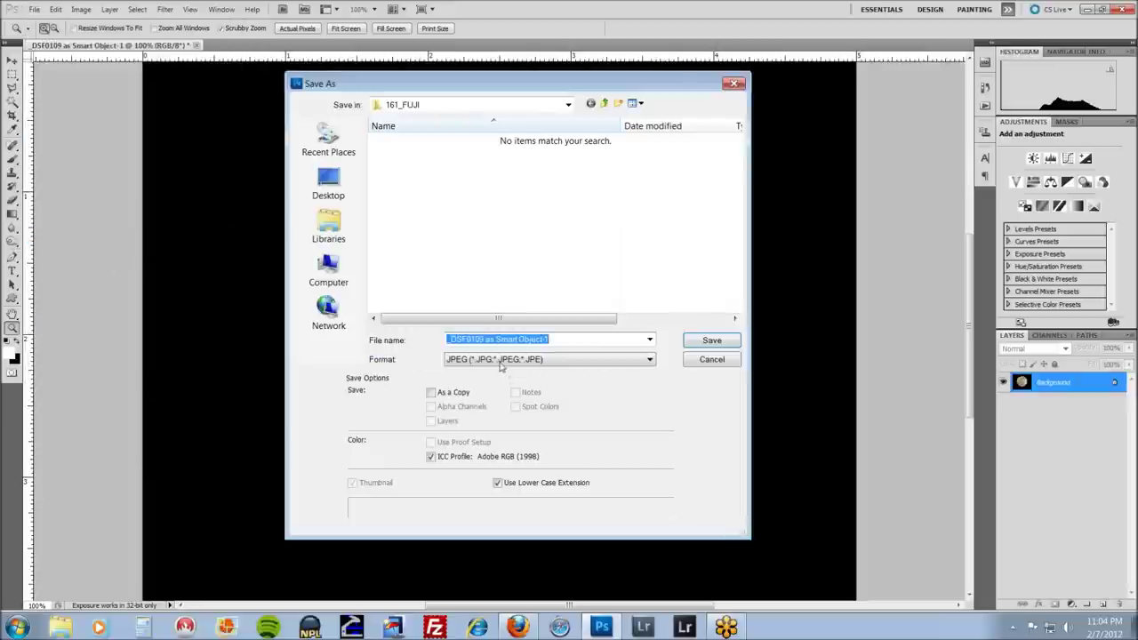
pyautogui.click(735, 84)
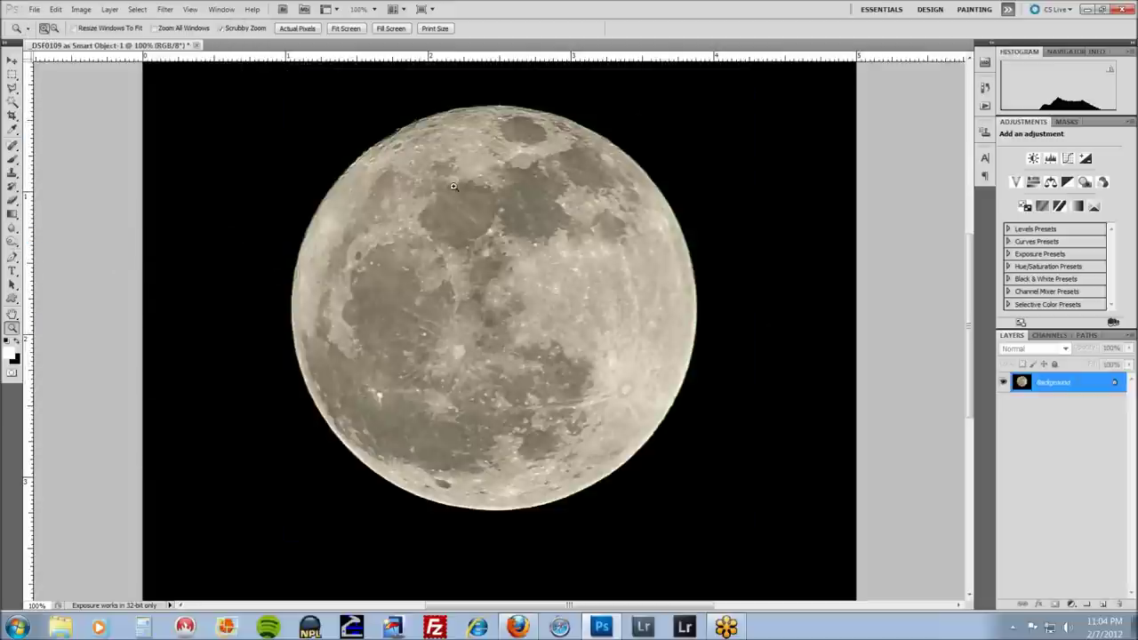